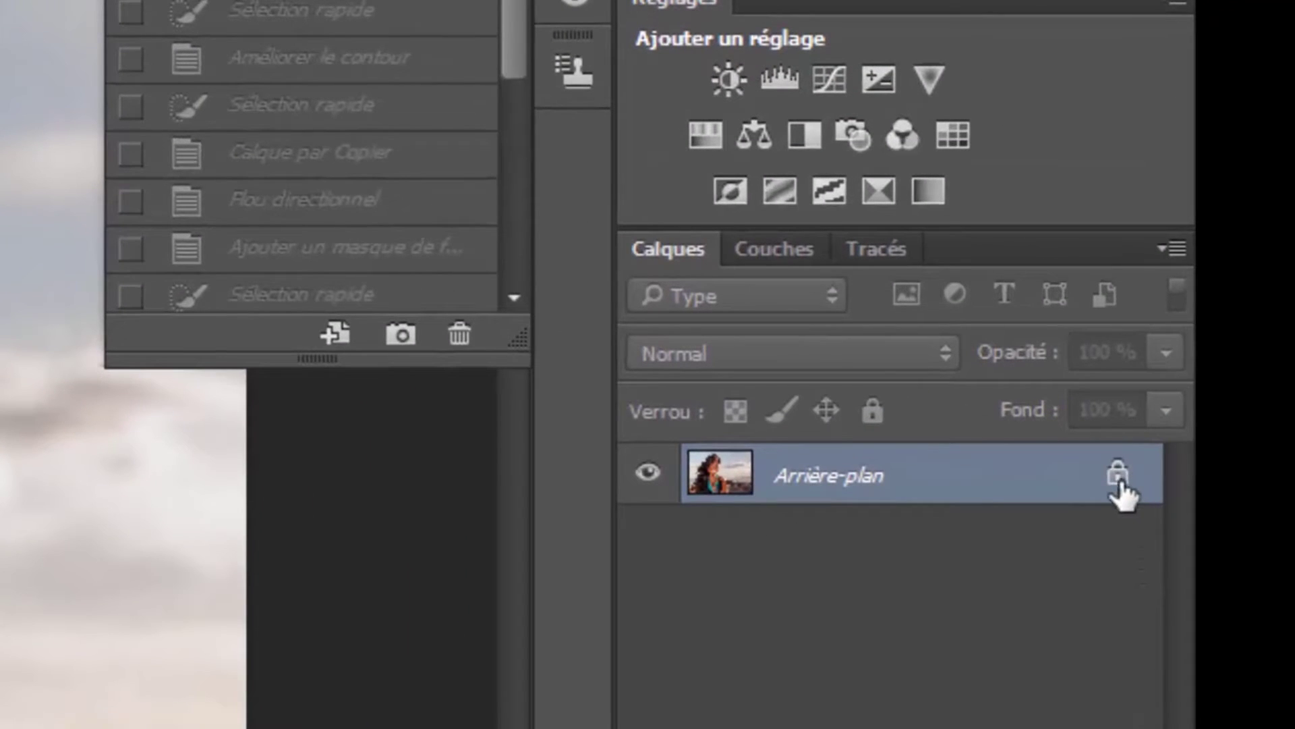
Unlock the background layer and select the sky around the woman with Quick Selection, leaving out the sea and her hair.
{"action": "left_click", "coordinate": [1118, 476]}
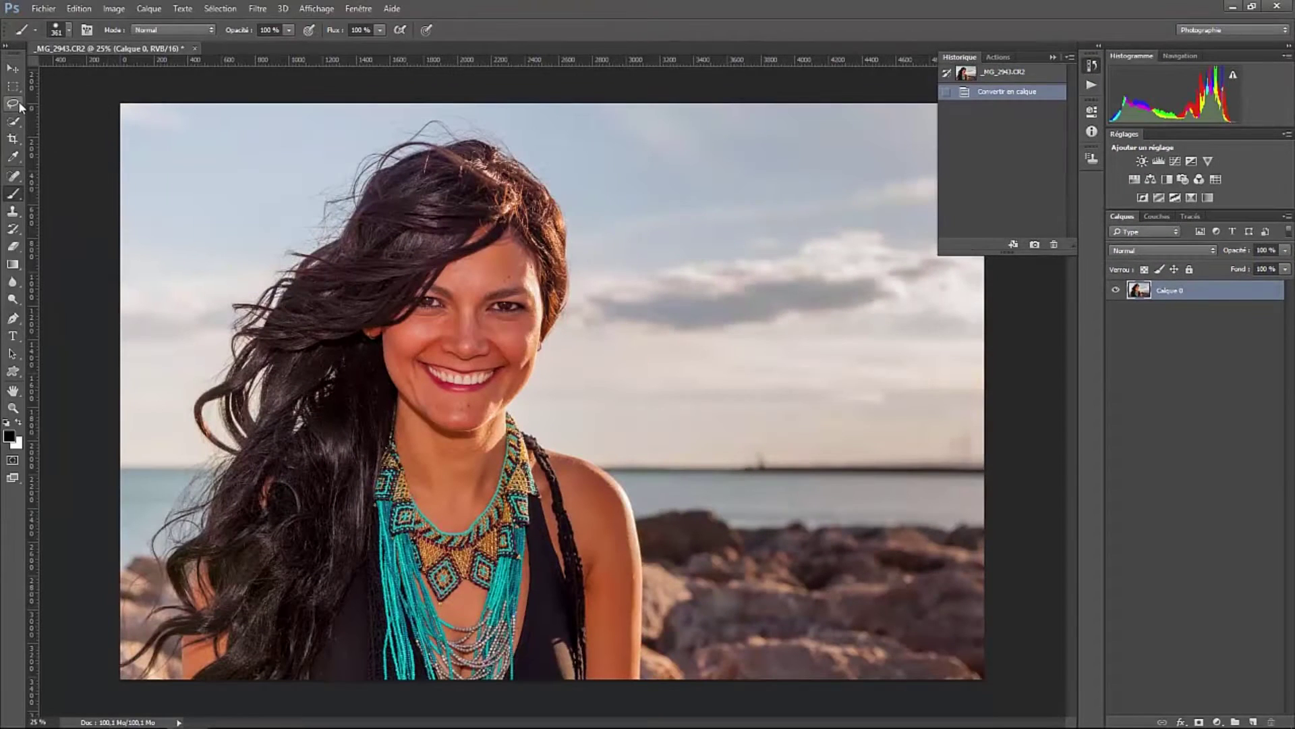
{"action": "left_click", "coordinate": [14, 123]}
{"action": "mouse_move", "coordinate": [144, 135]}
{"action": "left_mouse_down"}
{"action": "mouse_move", "coordinate": [253, 126]}
{"action": "mouse_move", "coordinate": [562, 128]}
{"action": "mouse_move", "coordinate": [720, 209]}
{"action": "mouse_move", "coordinate": [774, 282]}
{"action": "mouse_move", "coordinate": [819, 405]}
{"action": "left_mouse_up"}
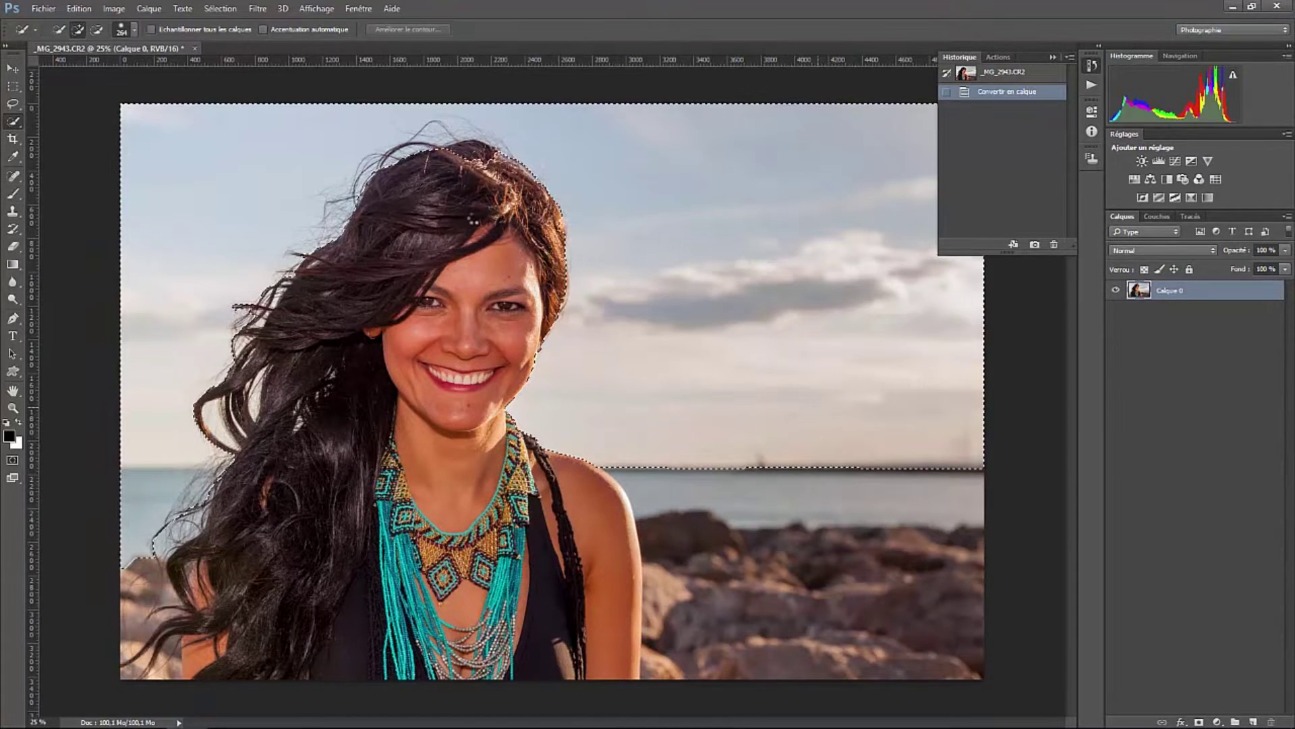
{"action": "left_click_drag", "start_coordinate": [170, 516], "coordinate": [125, 516]}
{"action": "left_click", "coordinate": [354, 290], "text": "alt"}
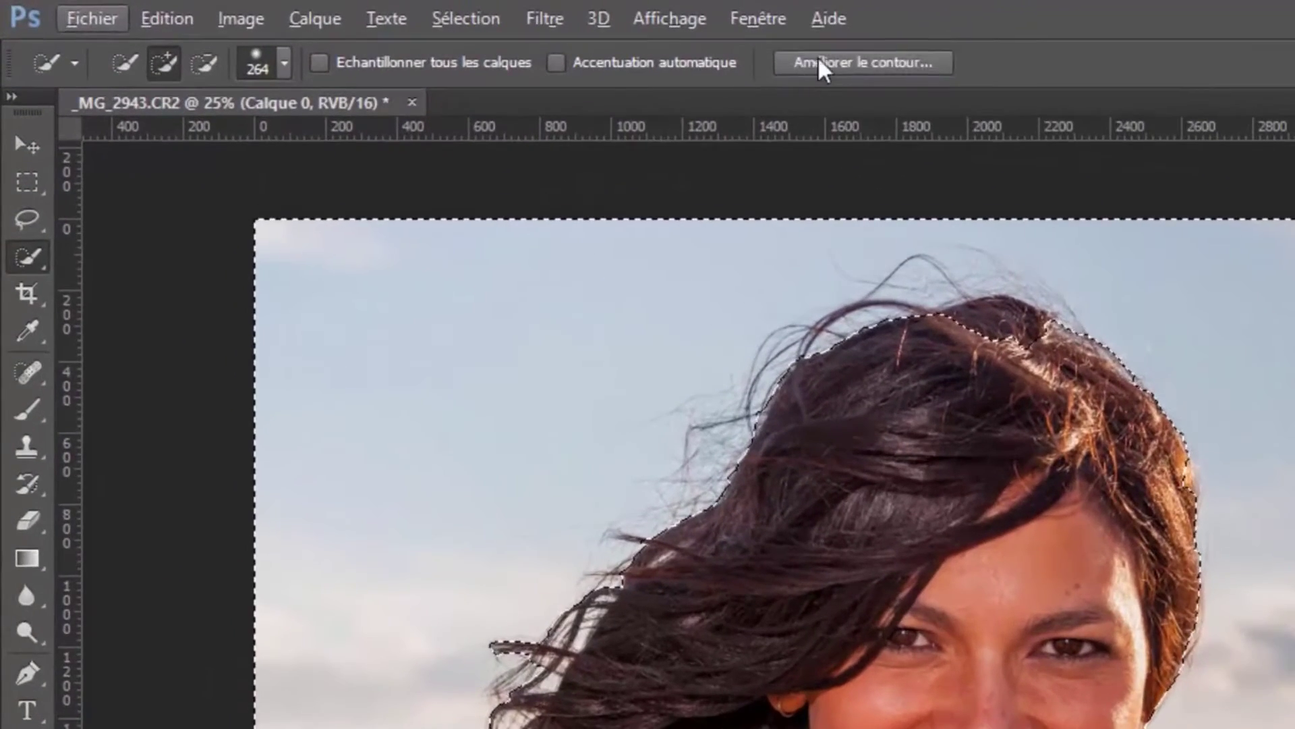
Refine the selection edge along the woman's flyaway hair and subtract the face area from the selection.
{"action": "left_click", "coordinate": [682, 52]}
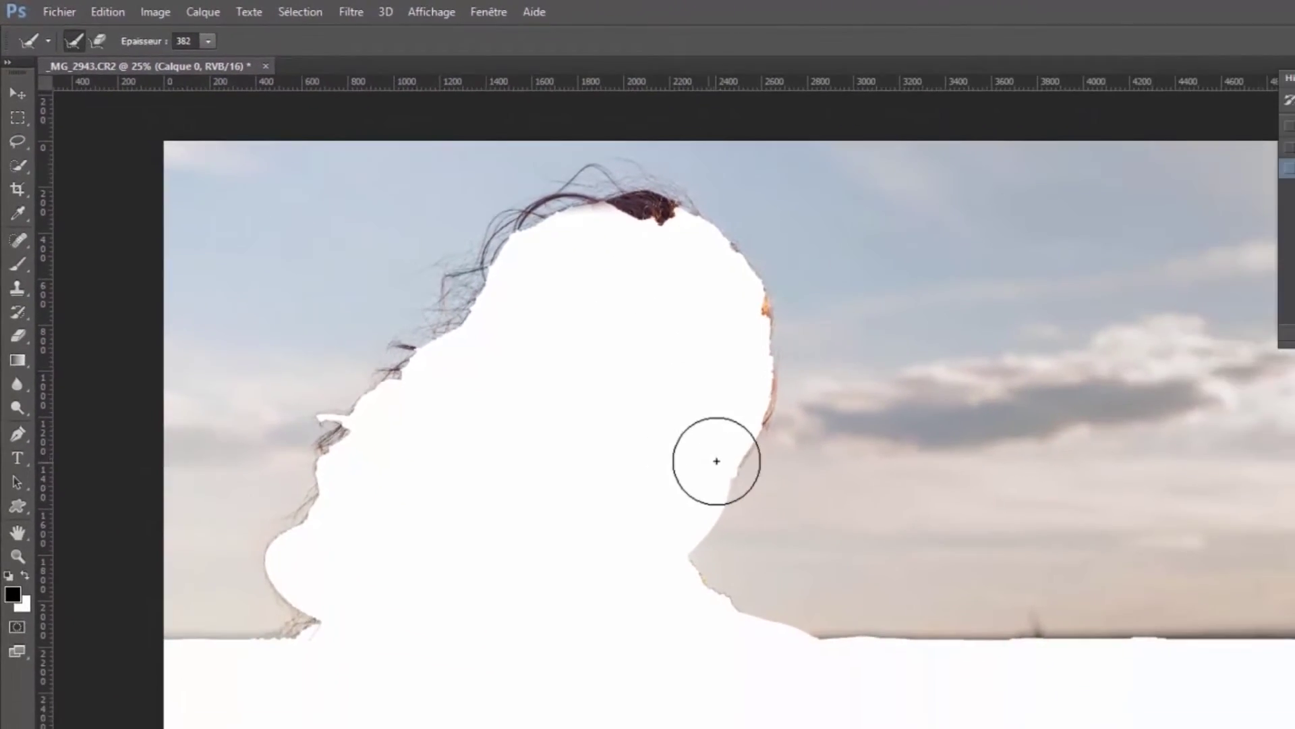
{"action": "mouse_move", "coordinate": [717, 460]}
{"action": "left_mouse_down"}
{"action": "mouse_move", "coordinate": [749, 417]}
{"action": "mouse_move", "coordinate": [759, 334]}
{"action": "mouse_move", "coordinate": [730, 275]}
{"action": "mouse_move", "coordinate": [660, 210]}
{"action": "mouse_move", "coordinate": [562, 190]}
{"action": "mouse_move", "coordinate": [442, 287]}
{"action": "mouse_move", "coordinate": [346, 385]}
{"action": "mouse_move", "coordinate": [294, 466]}
{"action": "mouse_move", "coordinate": [275, 542]}
{"action": "mouse_move", "coordinate": [290, 616]}
{"action": "left_mouse_up"}
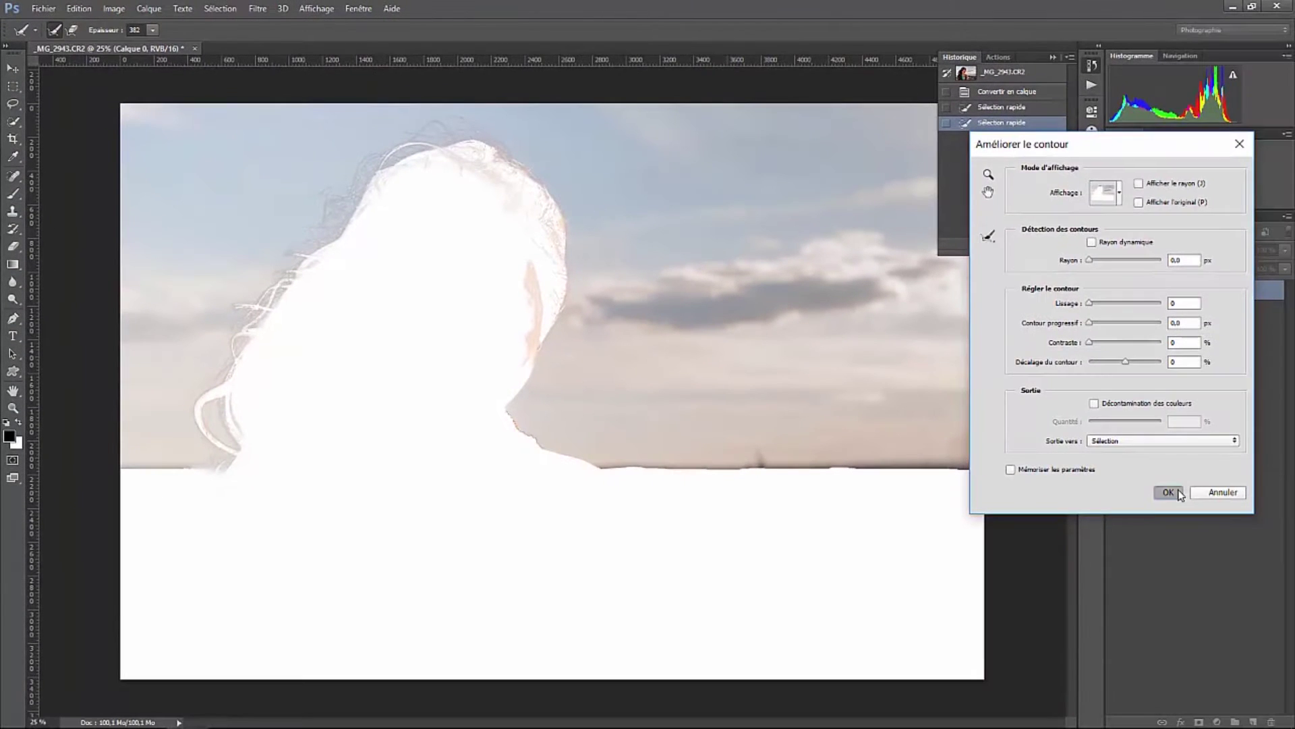
{"action": "left_click", "coordinate": [1237, 516]}
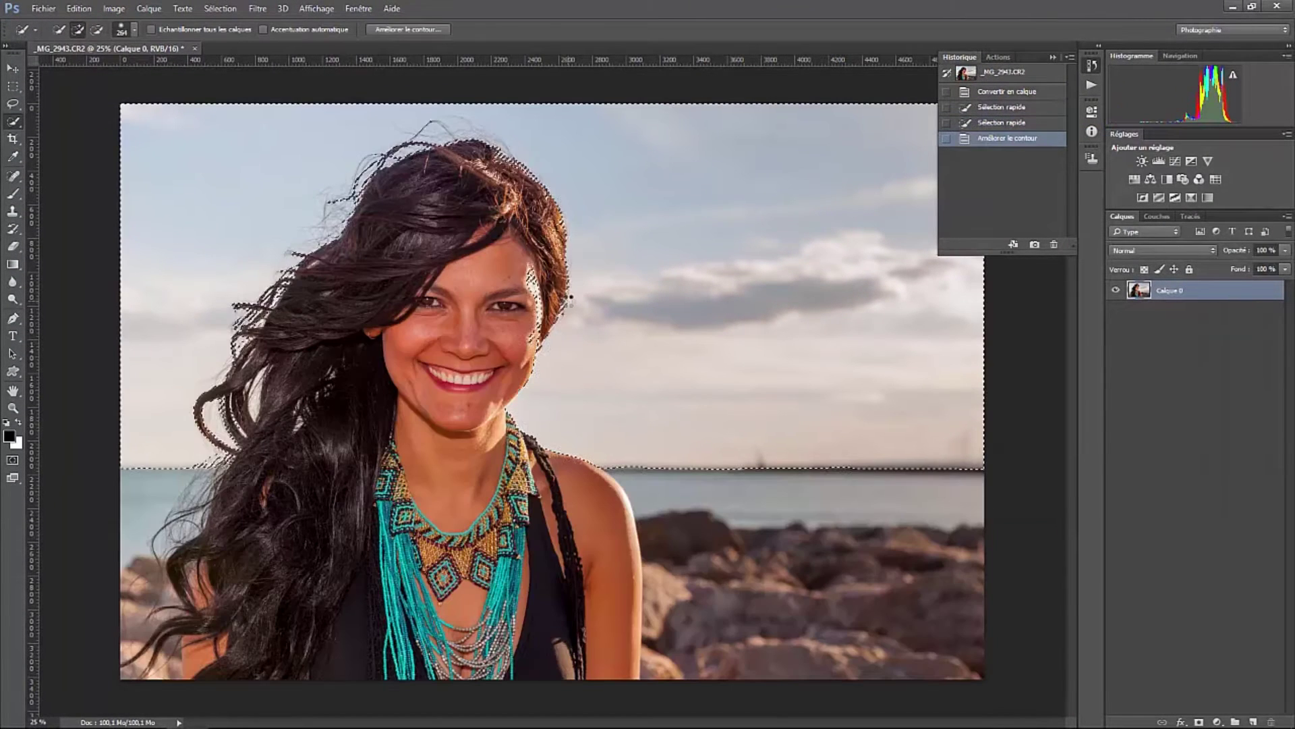
{"action": "key", "text": "alt"}
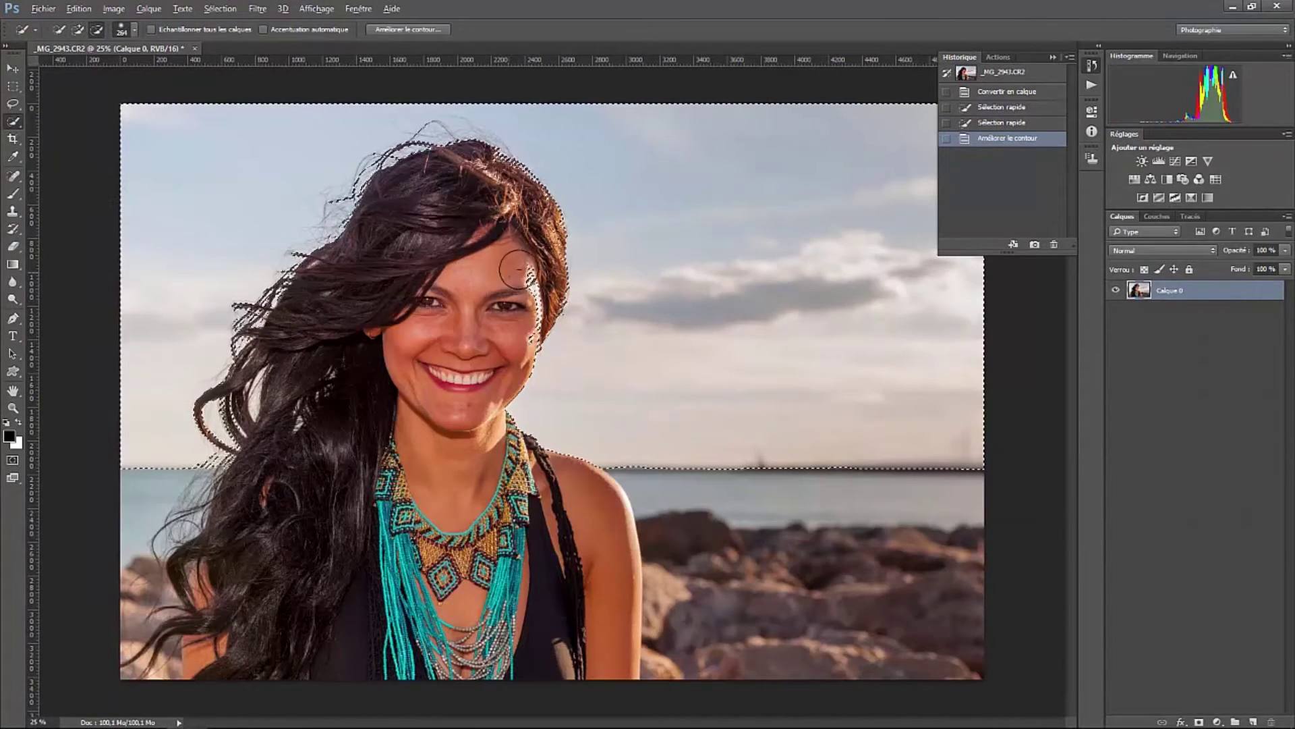
{"action": "left_click_drag", "start_coordinate": [508, 347], "coordinate": [466, 345]}
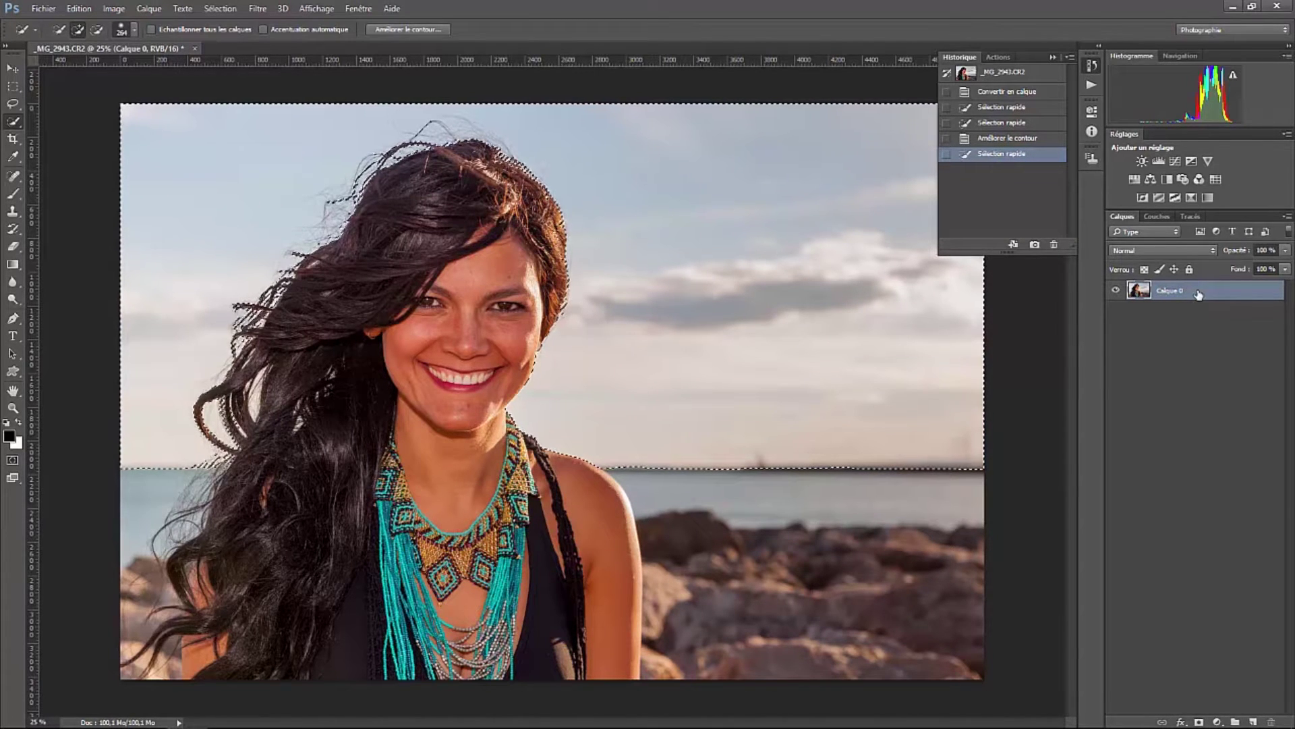
Copy the selected sky to a new layer and check it by briefly hiding Calque 0.
{"action": "key", "text": "ctrl+j"}
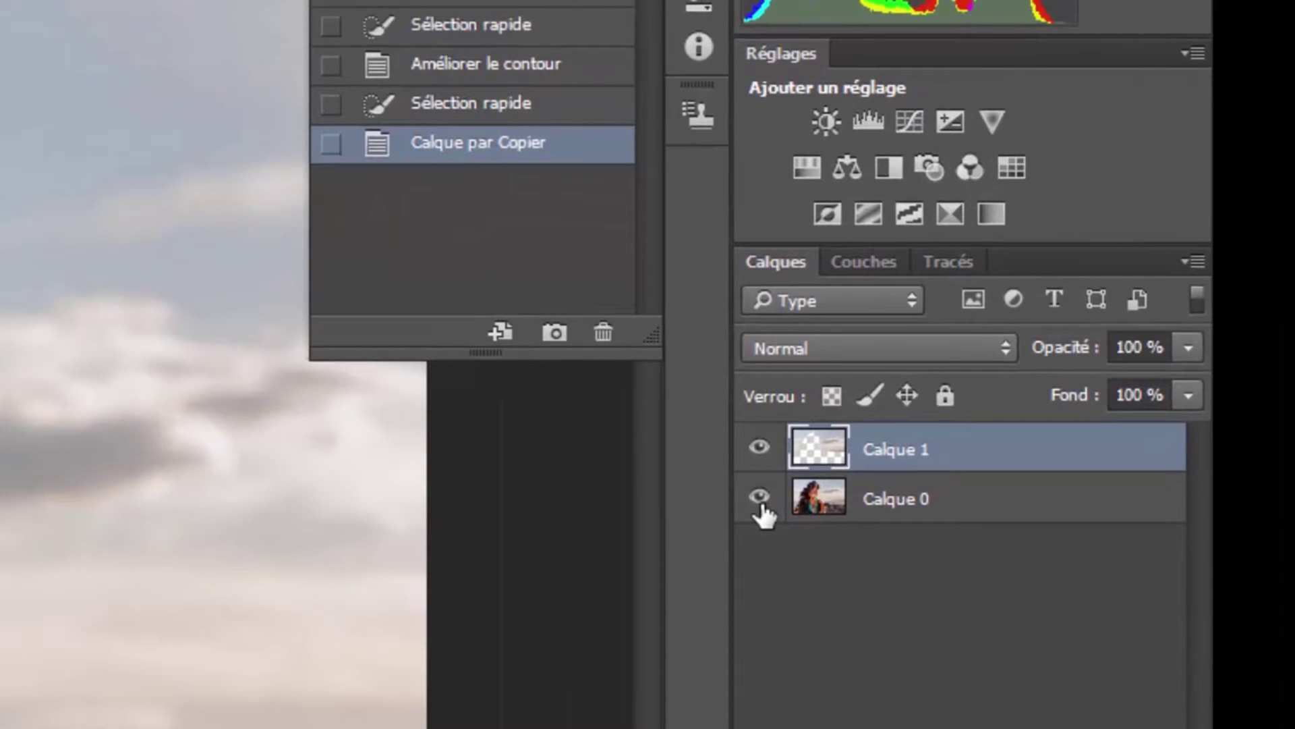
{"action": "left_click", "coordinate": [759, 501]}
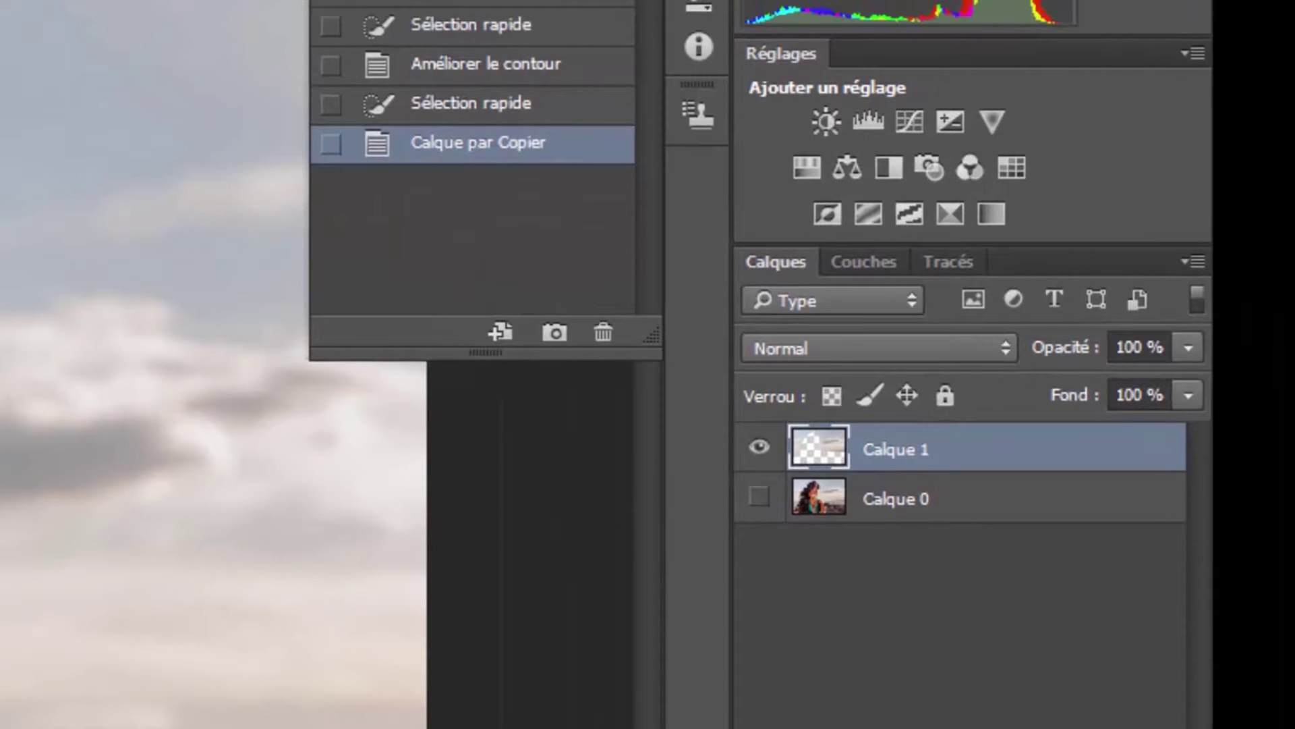
{"action": "left_click", "coordinate": [759, 498]}
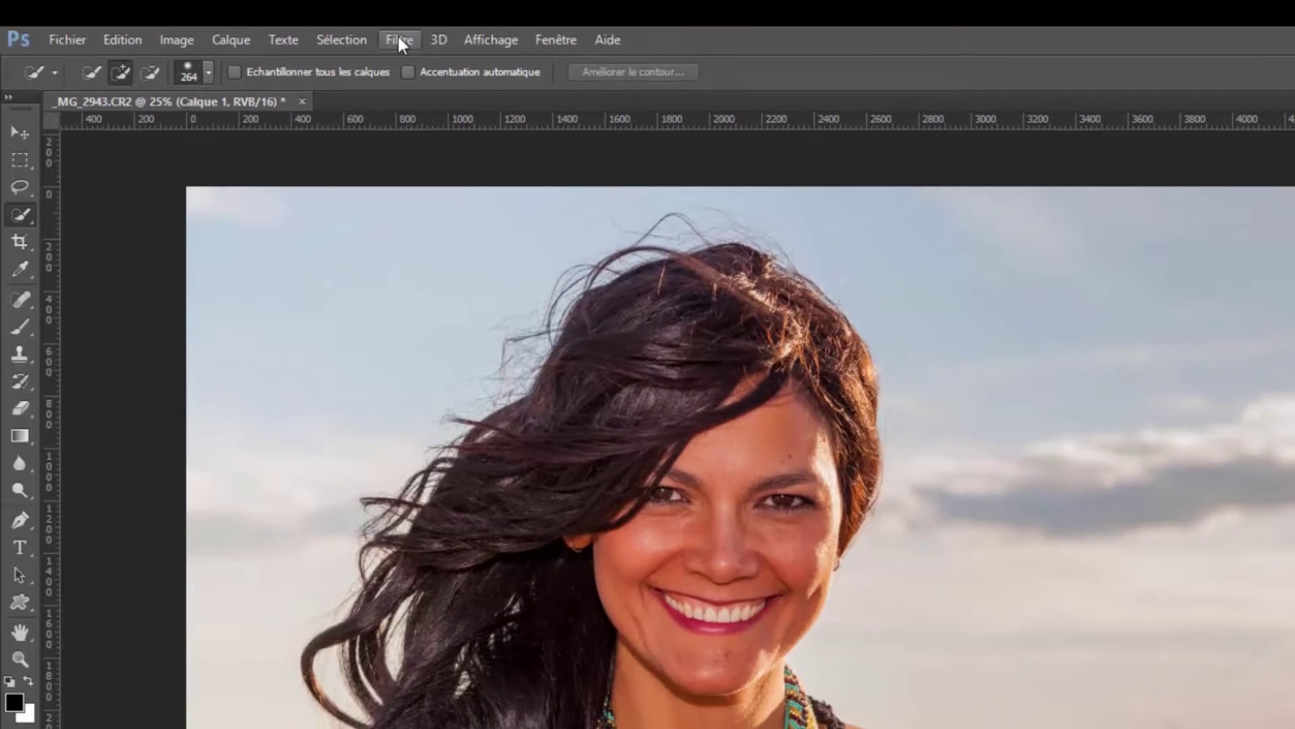
Apply a motion blur (Flou directionnel) to the sky layer with an angle of 0° and a distance of 1034 pixels.
{"action": "left_click", "coordinate": [399, 40]}
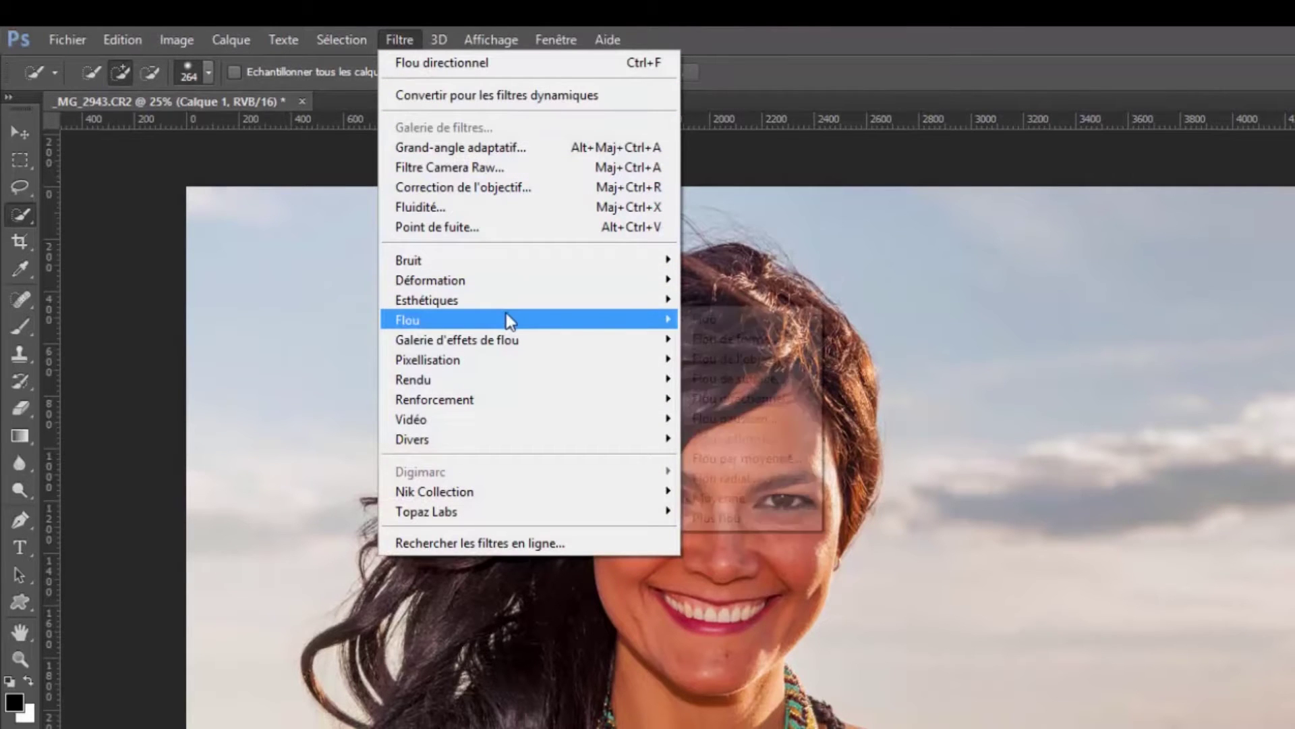
{"action": "mouse_move", "coordinate": [513, 321]}
{"action": "left_click", "coordinate": [725, 402]}
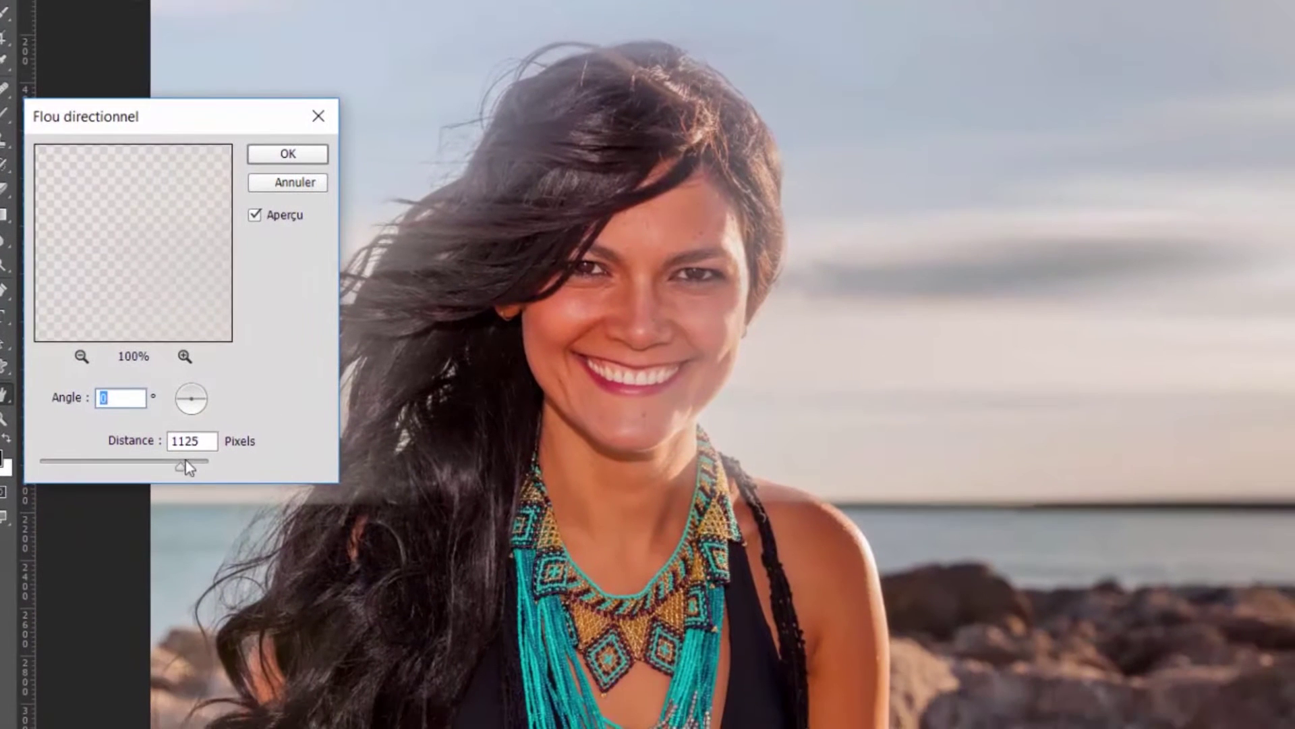
{"action": "left_click_drag", "start_coordinate": [180, 472], "coordinate": [134, 477]}
{"action": "key", "text": "Tab"}
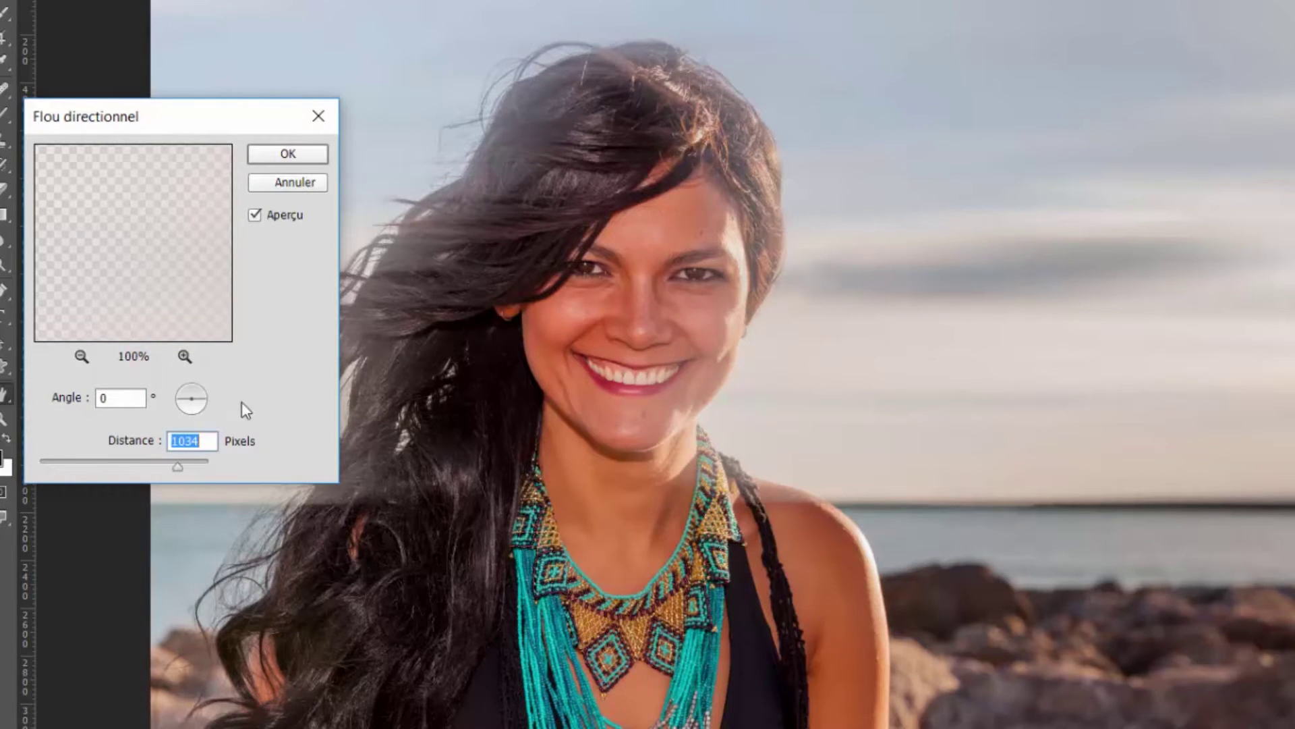
{"action": "left_click", "coordinate": [289, 155]}
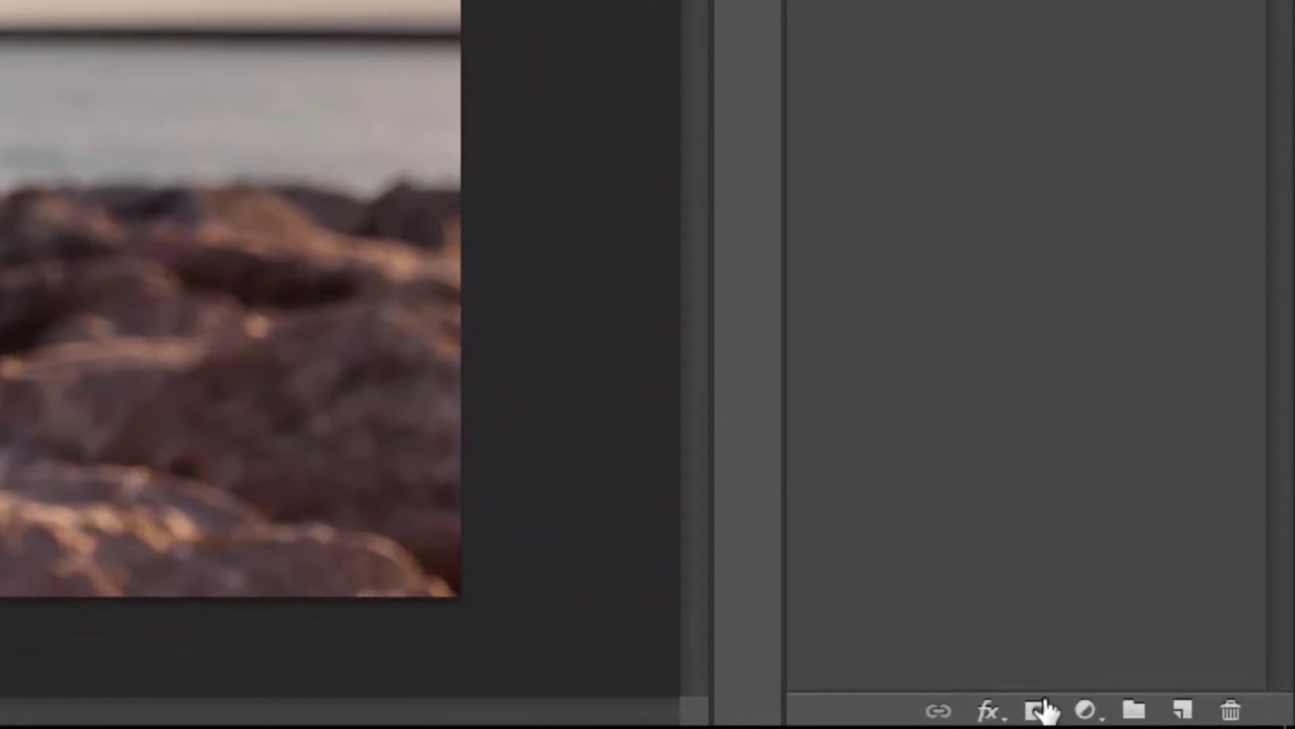
Add a layer mask to Calque 1 and paint black over the woman's hair, face and shoulders to remove the blur there.
{"action": "left_click", "coordinate": [1042, 712]}
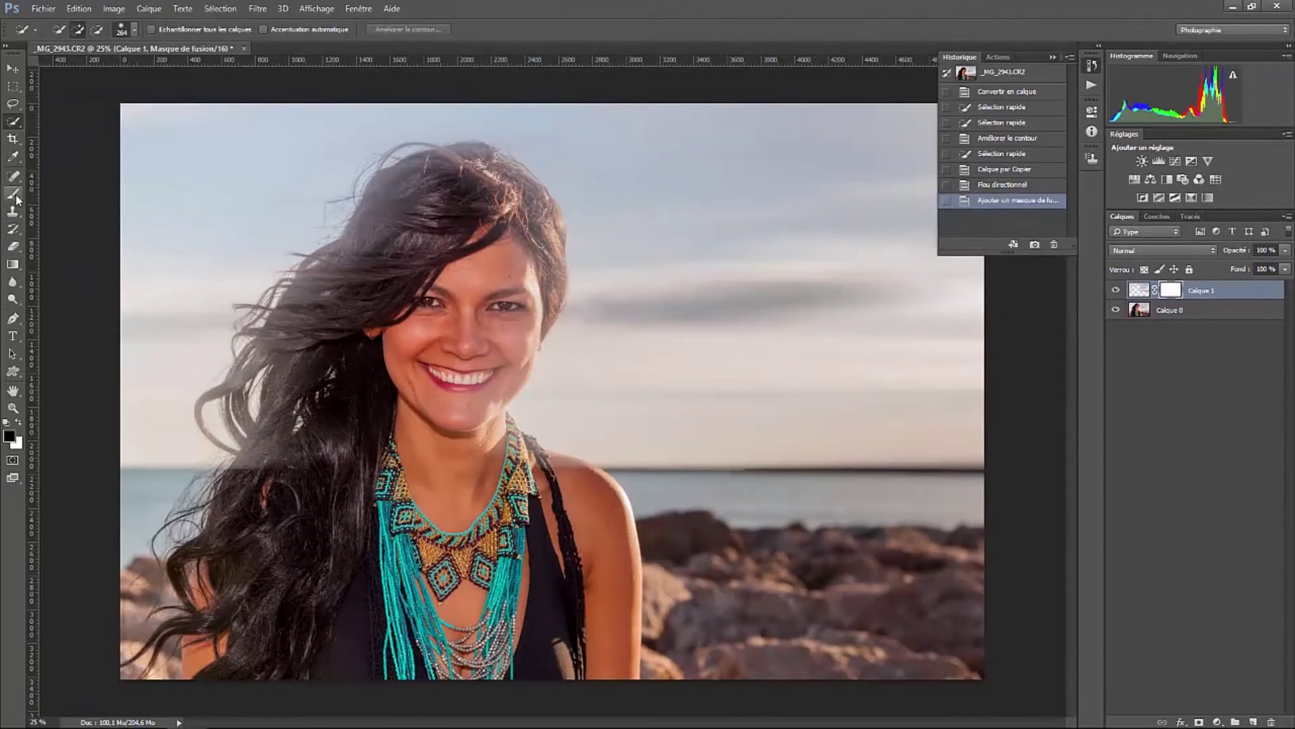
{"action": "left_click", "coordinate": [19, 195]}
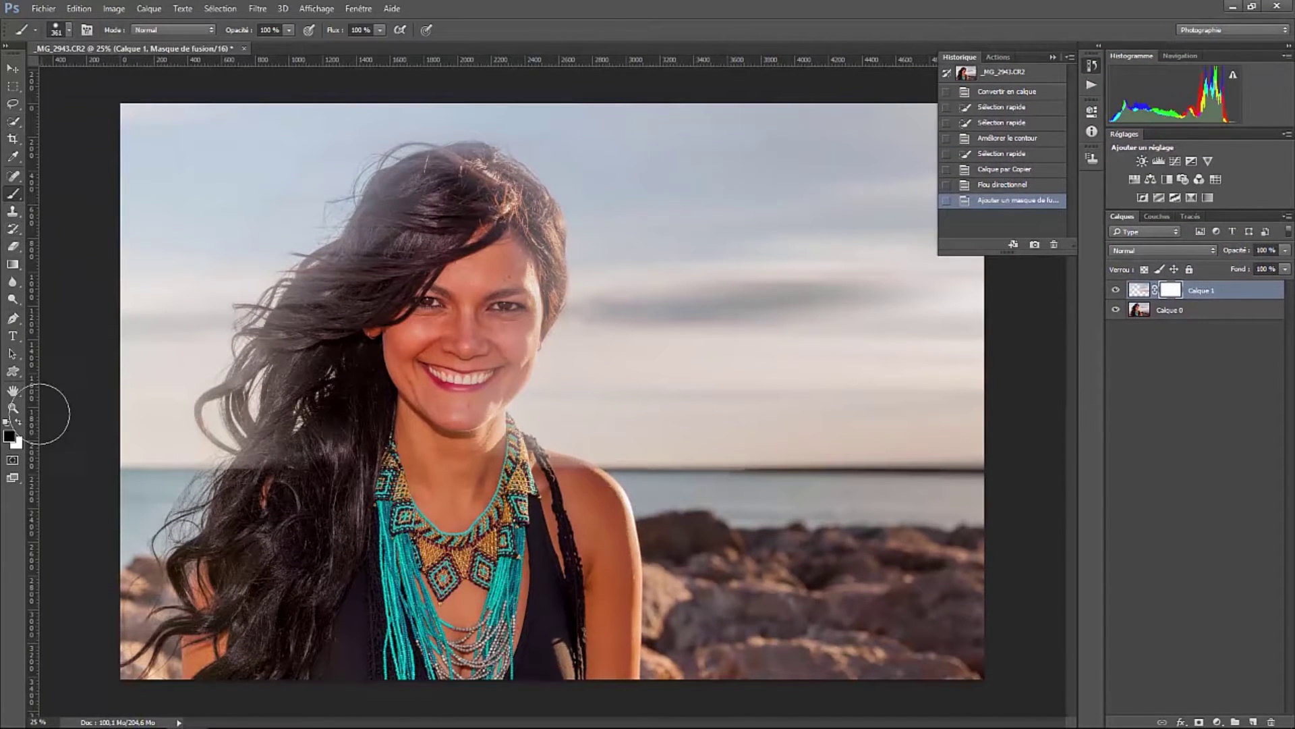
{"action": "mouse_move", "coordinate": [378, 277]}
{"action": "left_mouse_down"}
{"action": "mouse_move", "coordinate": [430, 239]}
{"action": "mouse_move", "coordinate": [394, 252]}
{"action": "mouse_move", "coordinate": [417, 186]}
{"action": "mouse_move", "coordinate": [399, 204]}
{"action": "mouse_move", "coordinate": [392, 195]}
{"action": "mouse_move", "coordinate": [410, 170]}
{"action": "mouse_move", "coordinate": [482, 175]}
{"action": "mouse_move", "coordinate": [535, 282]}
{"action": "left_mouse_up"}
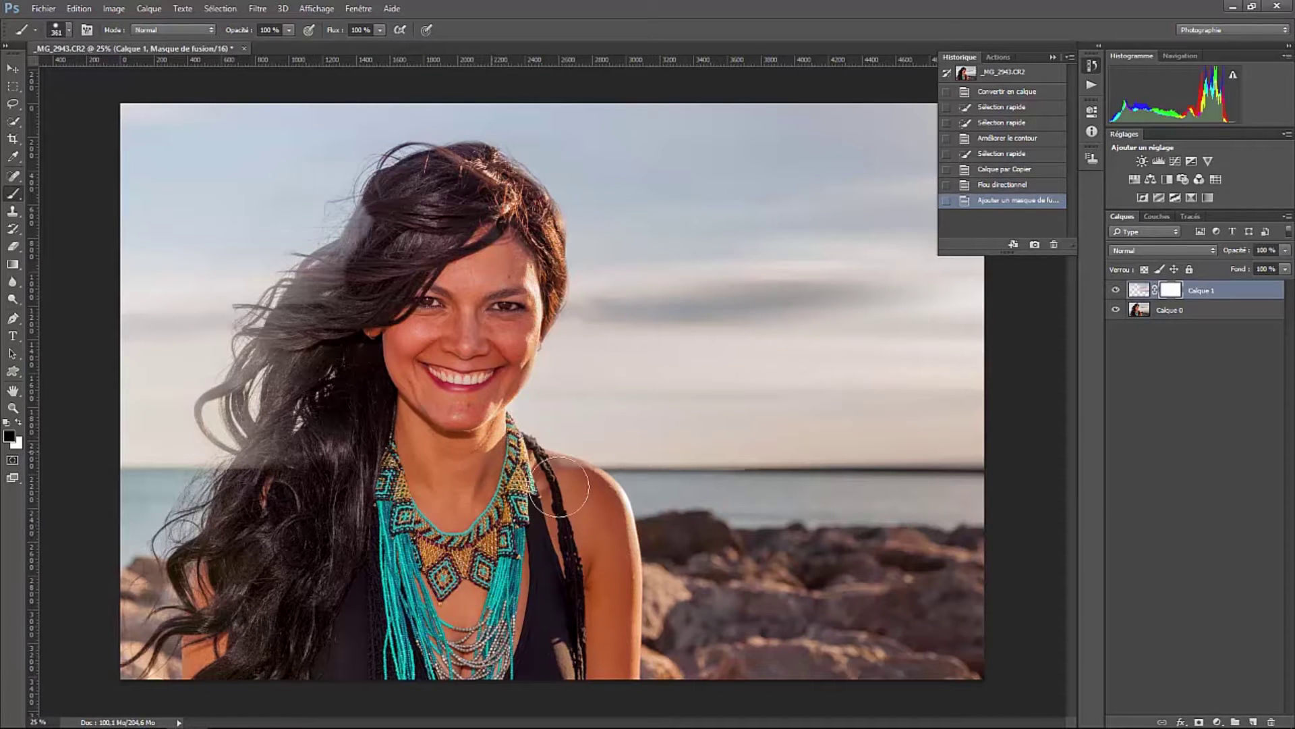
{"action": "mouse_move", "coordinate": [382, 248]}
{"action": "left_mouse_down"}
{"action": "mouse_move", "coordinate": [321, 279]}
{"action": "mouse_move", "coordinate": [230, 401]}
{"action": "mouse_move", "coordinate": [219, 425]}
{"action": "mouse_move", "coordinate": [273, 465]}
{"action": "mouse_move", "coordinate": [278, 406]}
{"action": "mouse_move", "coordinate": [305, 370]}
{"action": "mouse_move", "coordinate": [280, 357]}
{"action": "mouse_move", "coordinate": [263, 371]}
{"action": "mouse_move", "coordinate": [283, 306]}
{"action": "mouse_move", "coordinate": [247, 323]}
{"action": "mouse_move", "coordinate": [343, 274]}
{"action": "mouse_move", "coordinate": [438, 202]}
{"action": "mouse_move", "coordinate": [369, 177]}
{"action": "mouse_move", "coordinate": [460, 193]}
{"action": "mouse_move", "coordinate": [523, 263]}
{"action": "mouse_move", "coordinate": [489, 185]}
{"action": "left_mouse_up"}
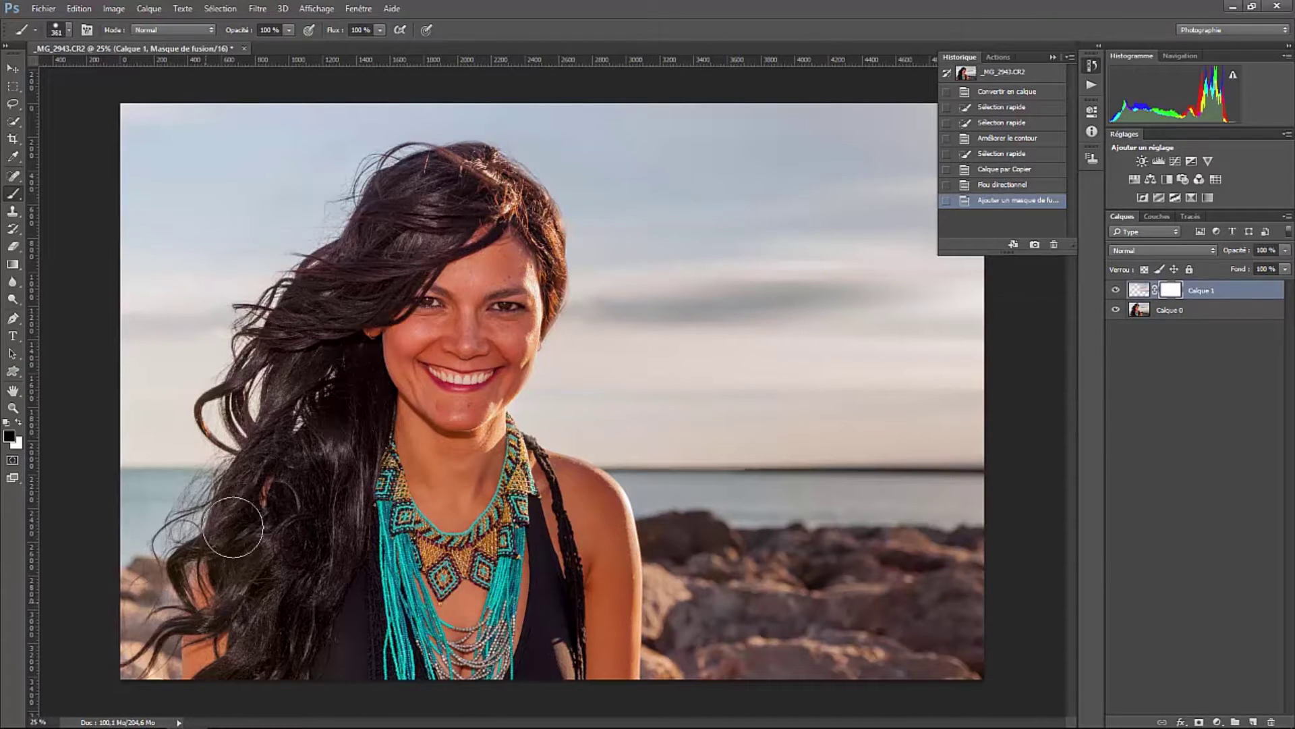
{"action": "mouse_move", "coordinate": [253, 560]}
{"action": "left_mouse_down"}
{"action": "mouse_move", "coordinate": [399, 634]}
{"action": "mouse_move", "coordinate": [377, 472]}
{"action": "mouse_move", "coordinate": [399, 419]}
{"action": "left_mouse_up"}
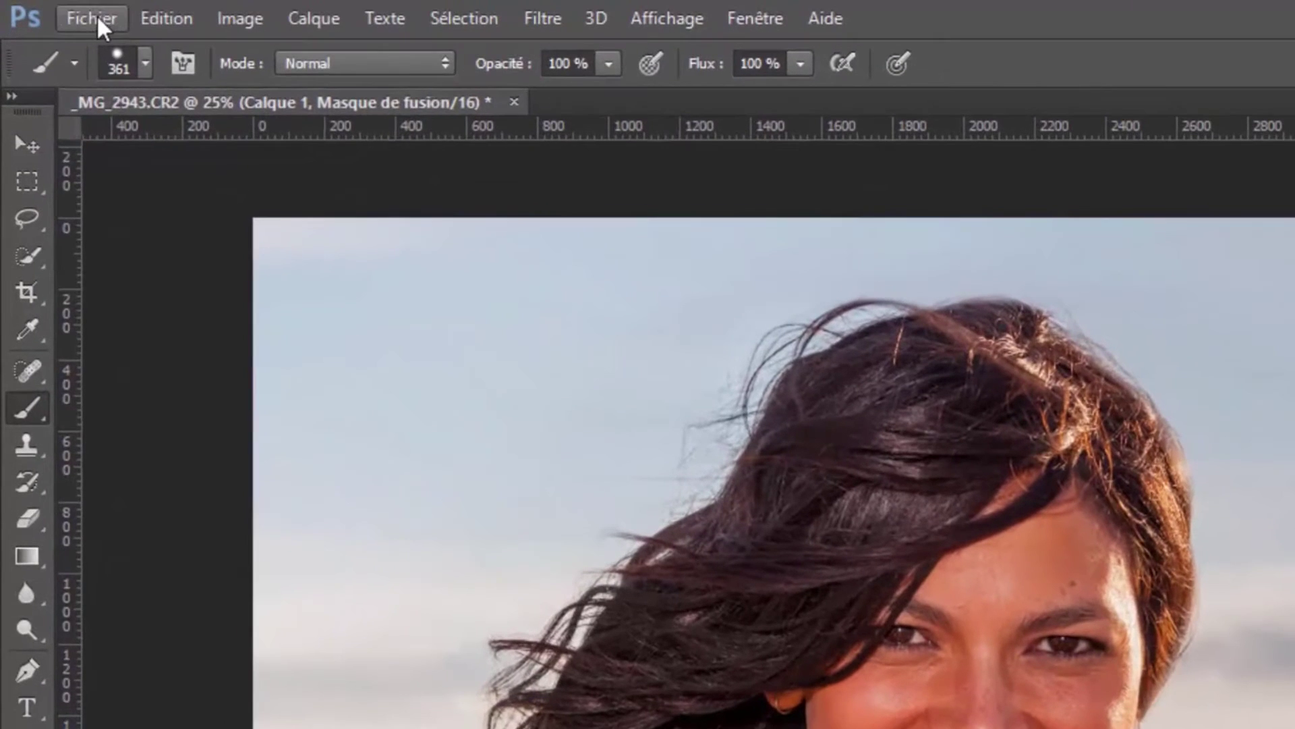
Save the image as a Photoshop file named "flou directionnel" in the Tutos camtasia\Temp folder on Stockage (D:).
{"action": "left_click", "coordinate": [90, 18]}
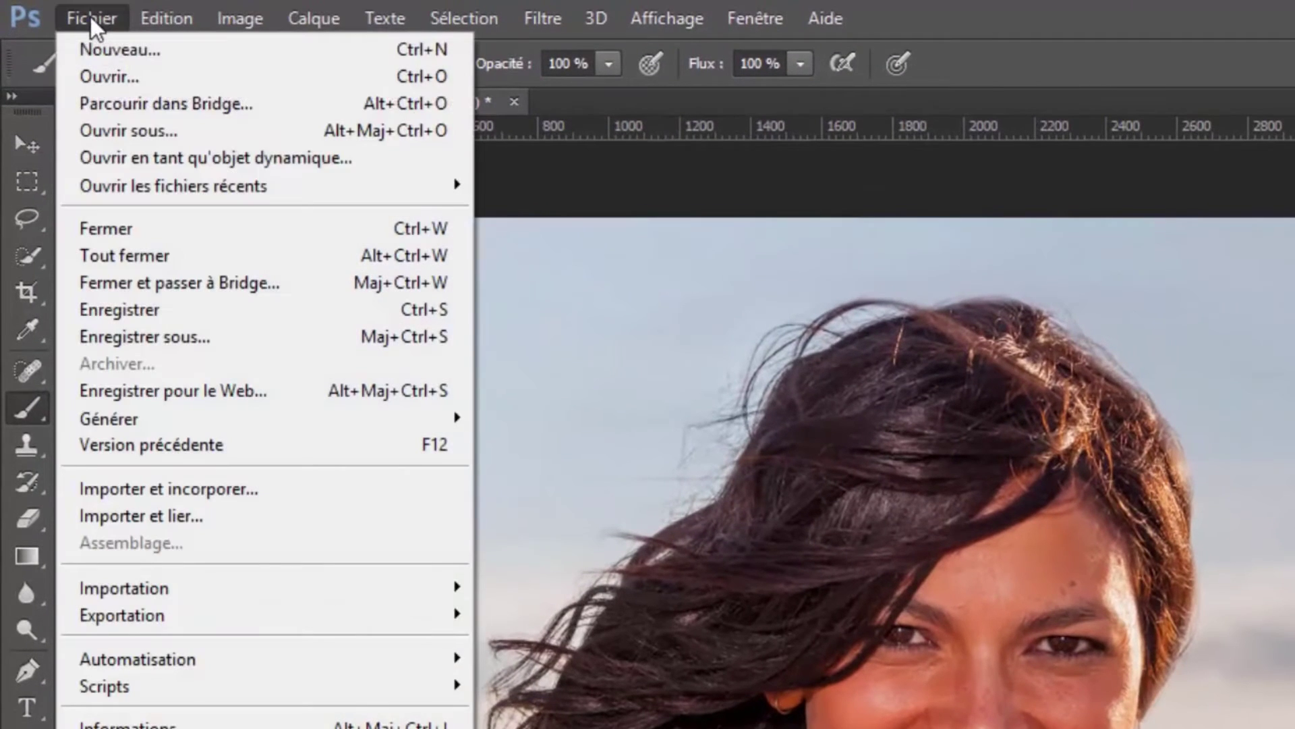
{"action": "left_click", "coordinate": [207, 337]}
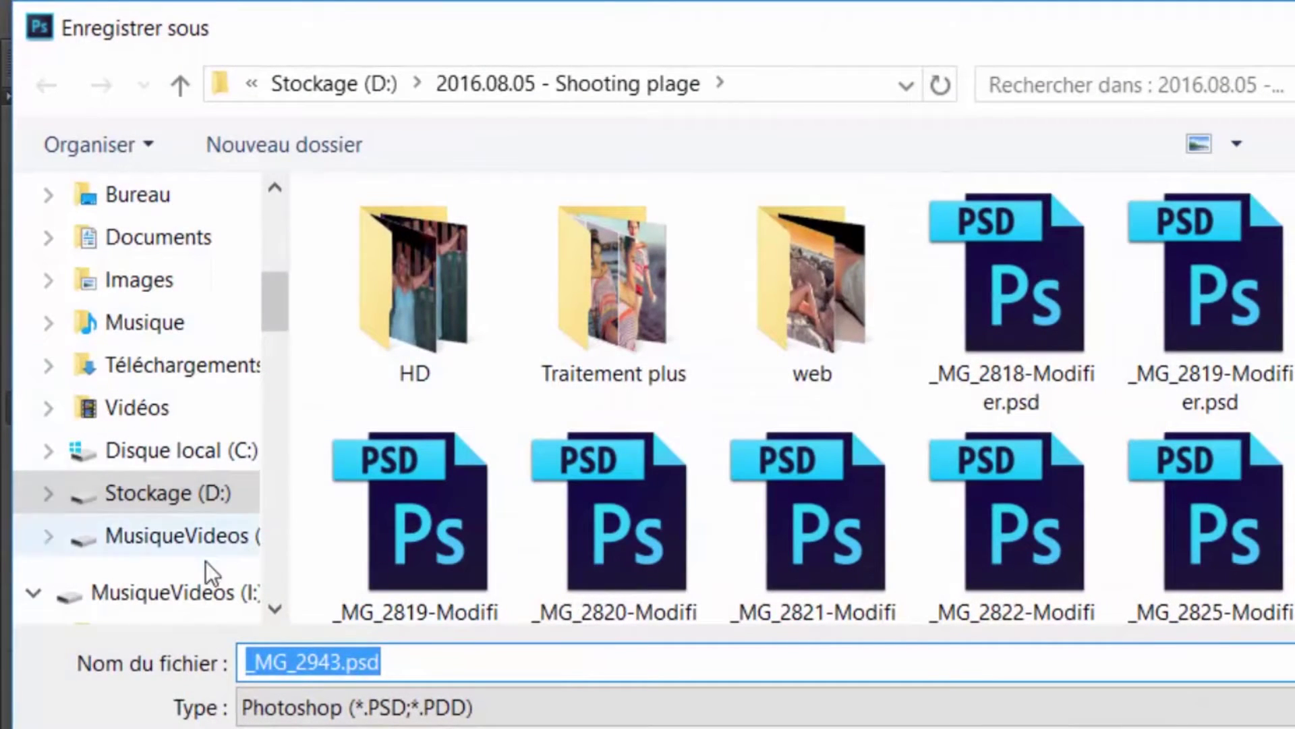
{"action": "left_click", "coordinate": [156, 503]}
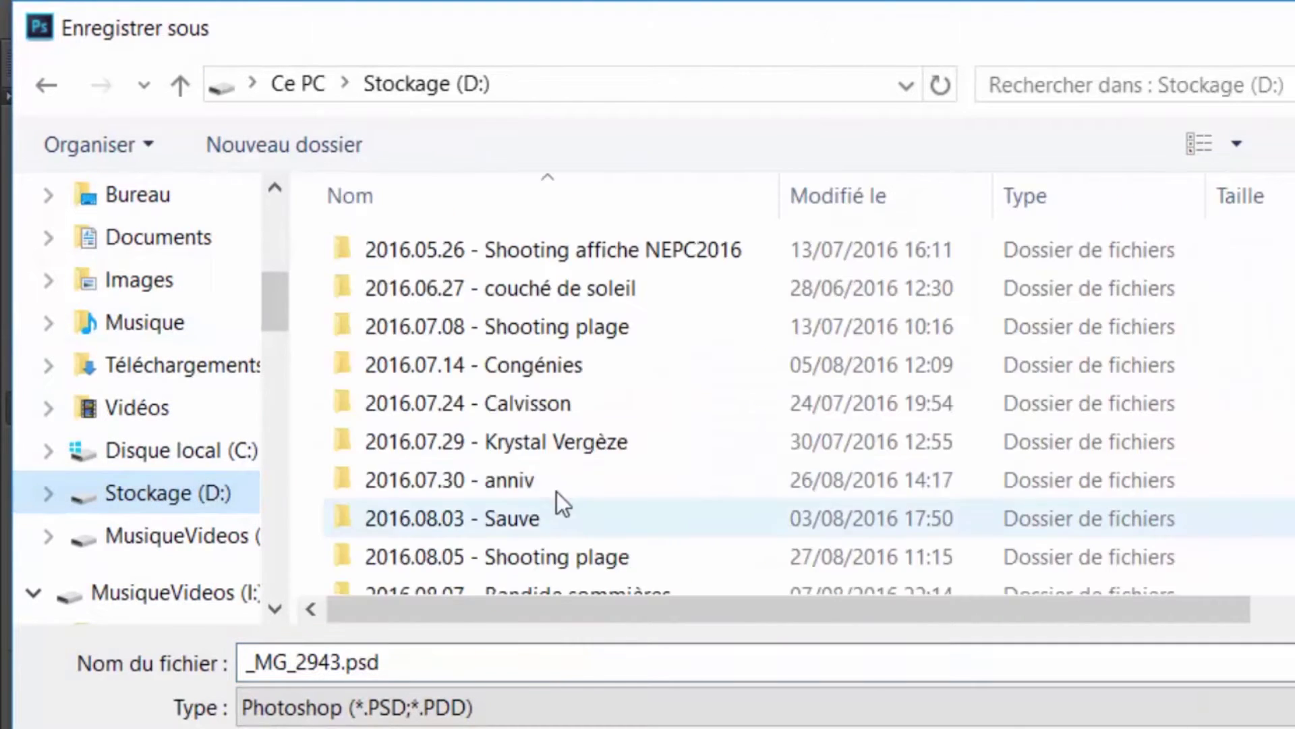
{"action": "scroll", "coordinate": [593, 496], "scroll_direction": "down", "scroll_amount": 3}
{"action": "scroll", "coordinate": [608, 498], "scroll_direction": "down", "scroll_amount": 3}
{"action": "double_click", "coordinate": [480, 578]}
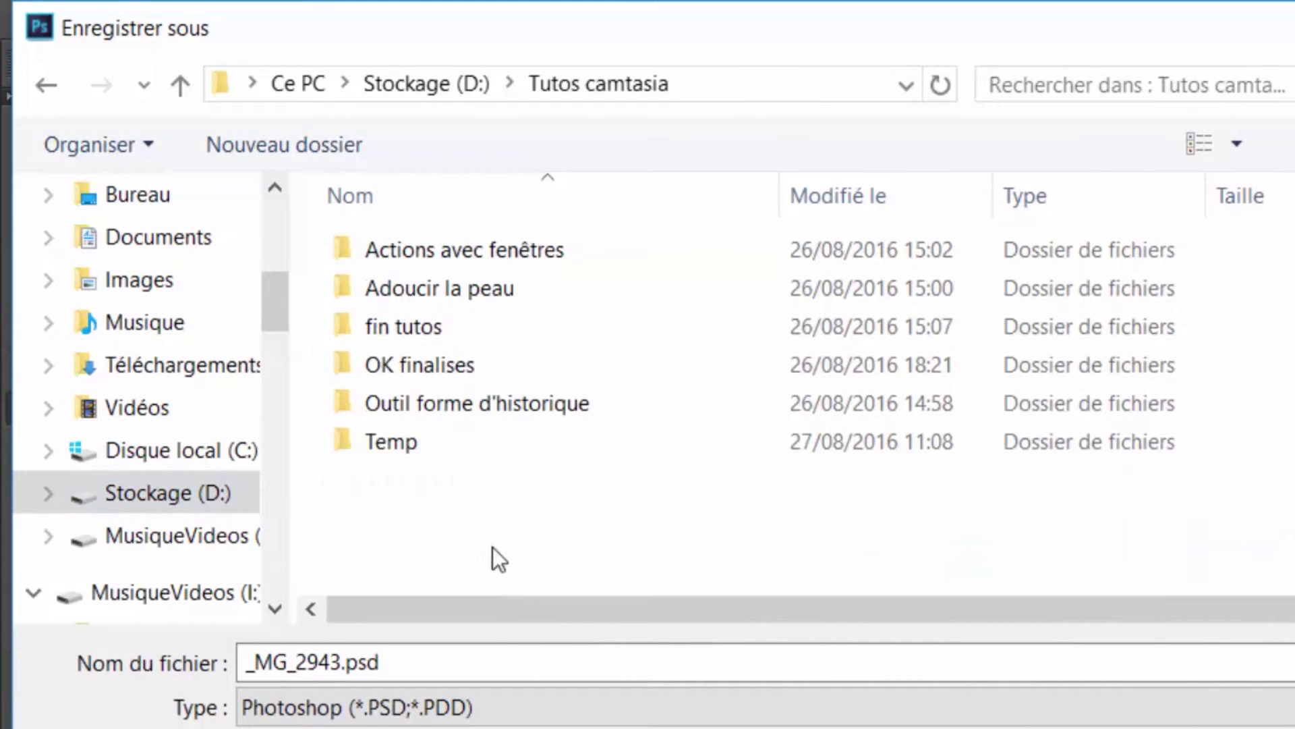
{"action": "double_click", "coordinate": [395, 445]}
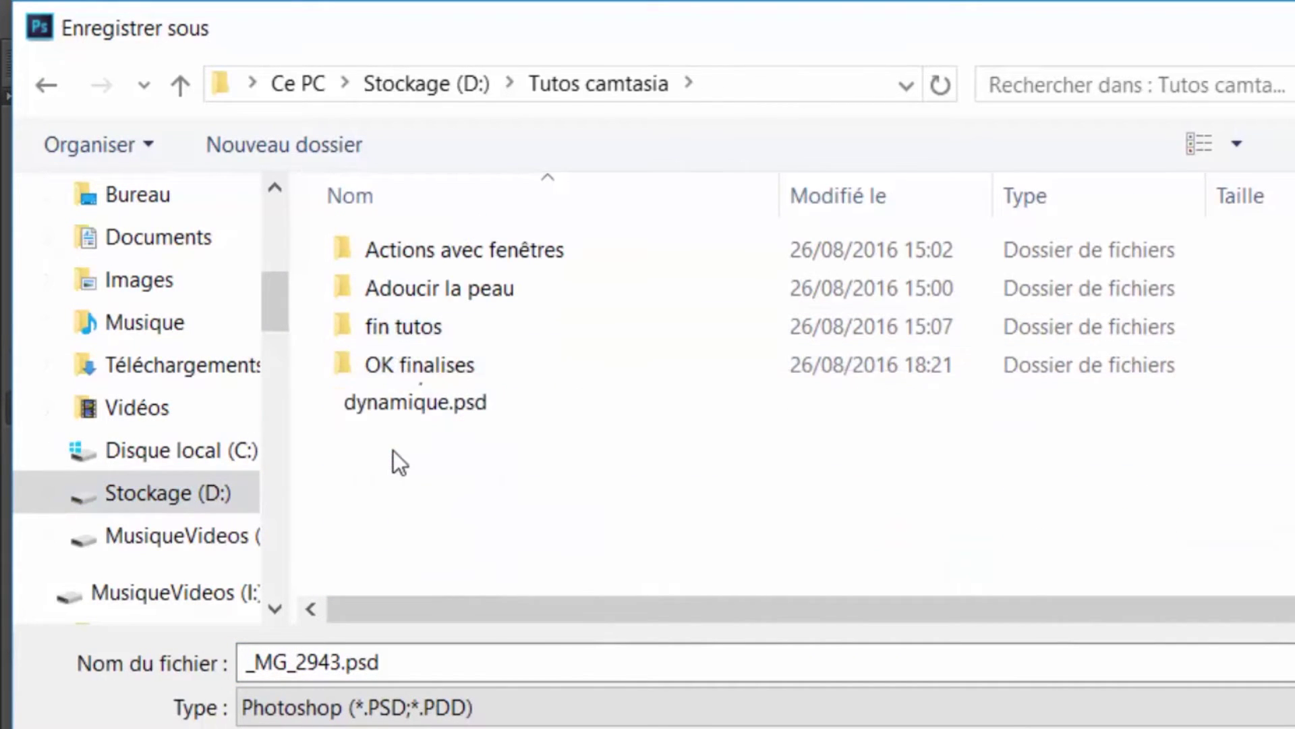
{"action": "left_click", "coordinate": [411, 665]}
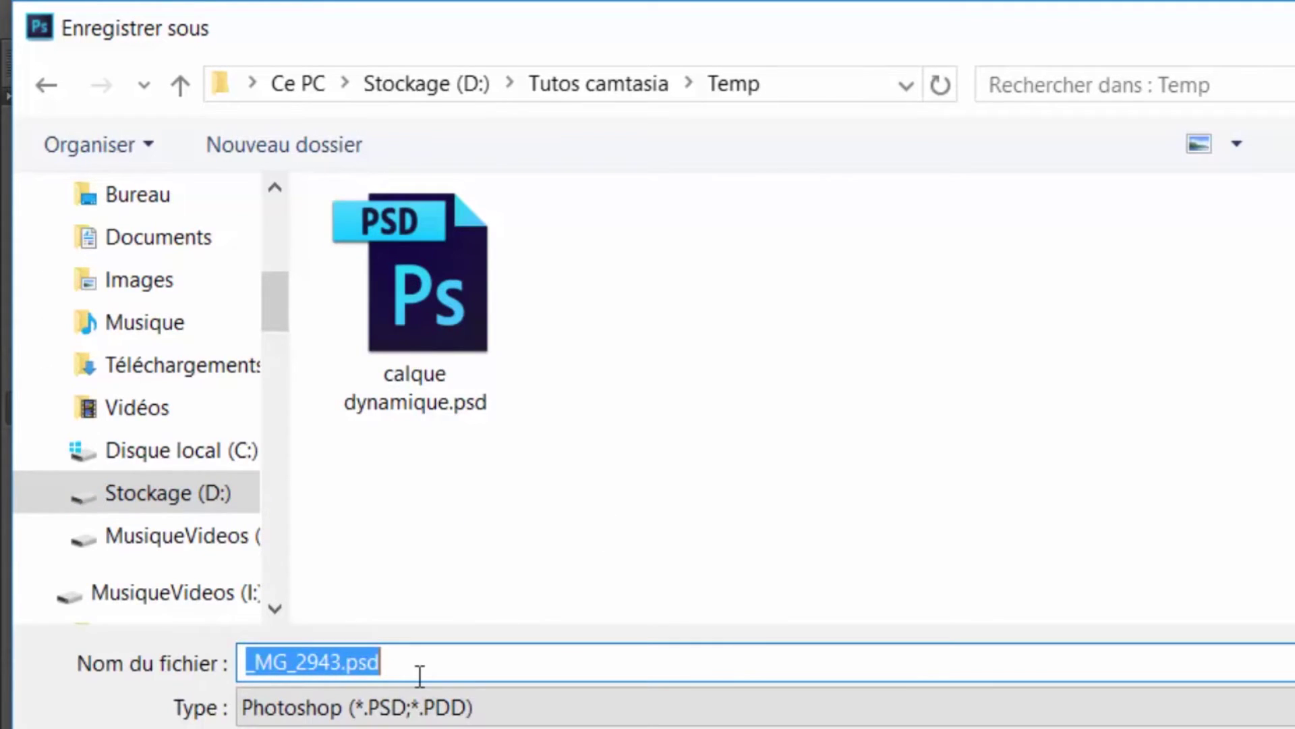
{"action": "type", "text": "flou directionnel"}
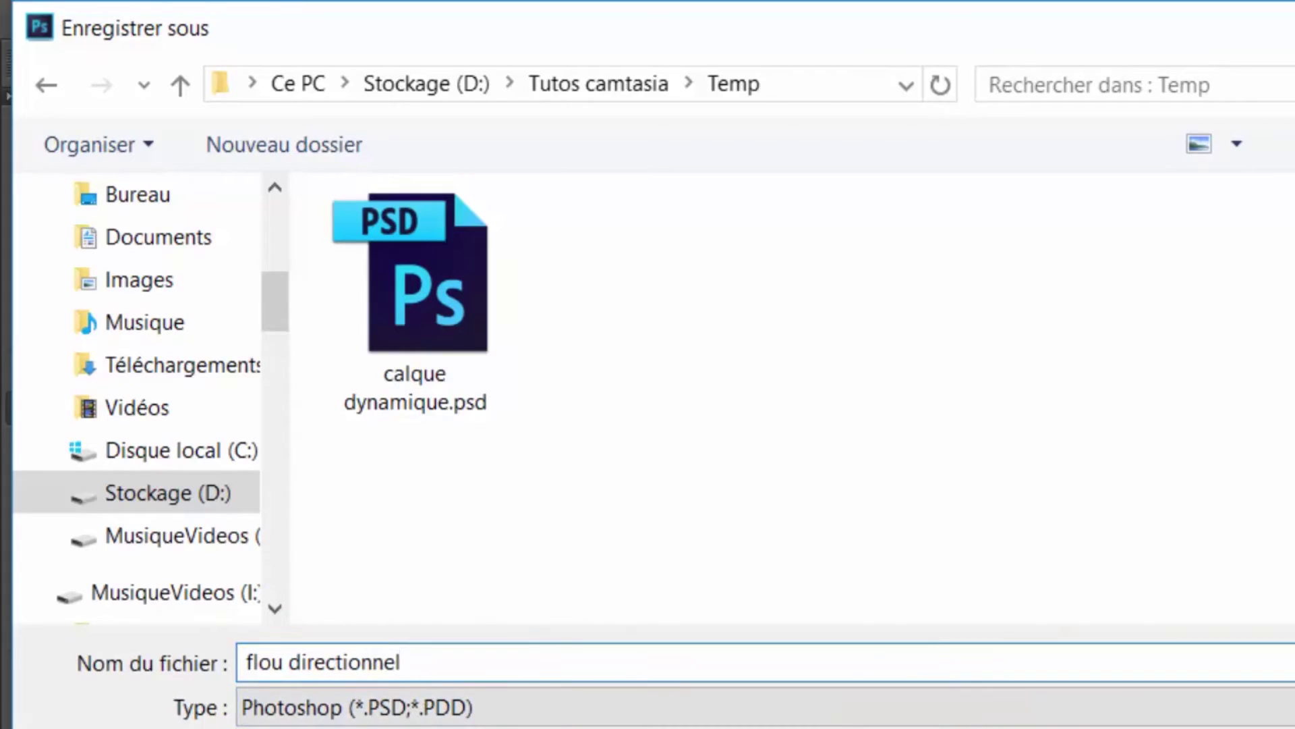
{"action": "key", "text": "Return"}
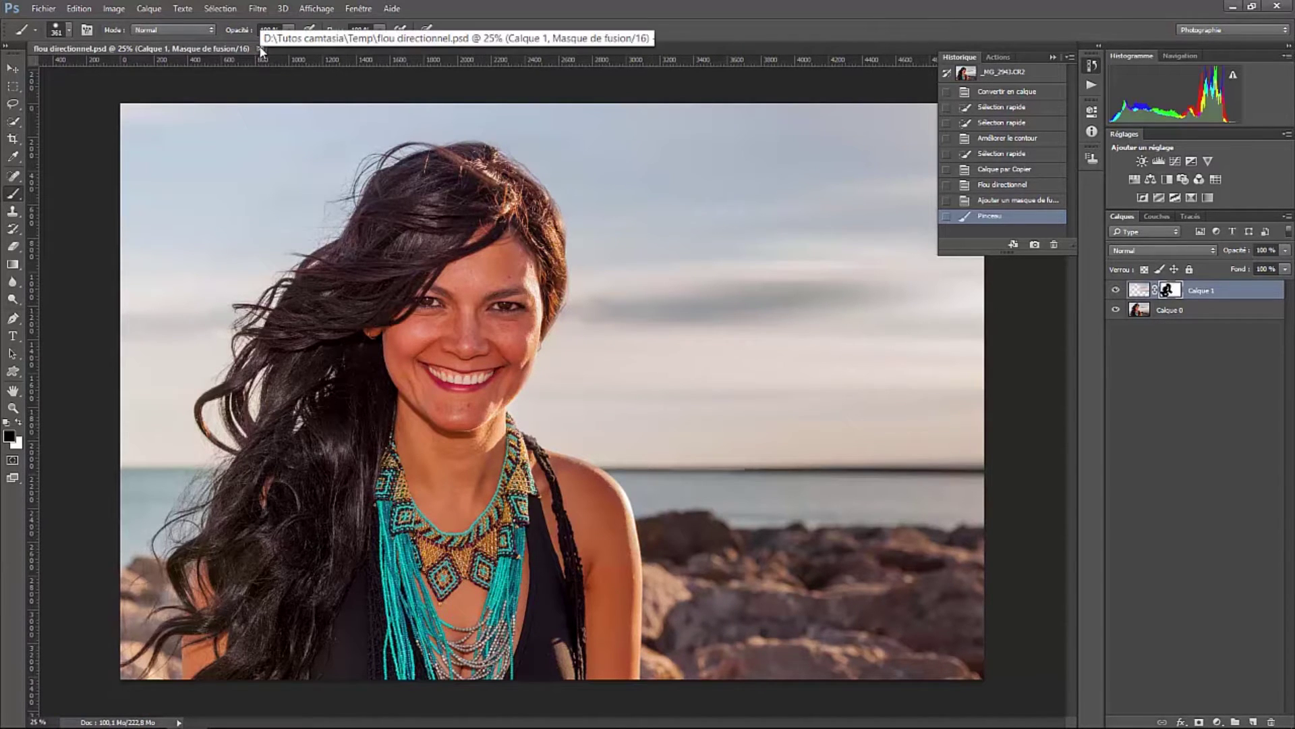
Close the saved document and reopen flou directionnel.psd from the recent files.
{"action": "left_click", "coordinate": [259, 49]}
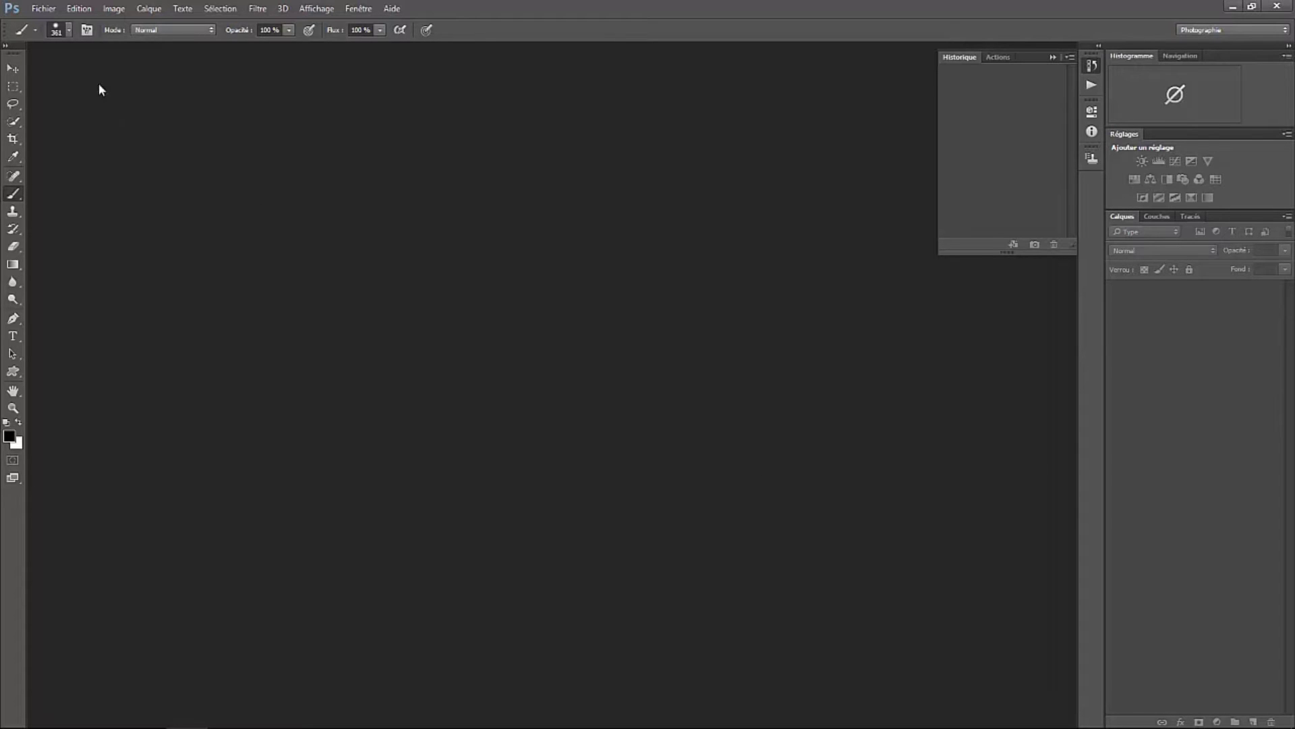
{"action": "left_click", "coordinate": [44, 10]}
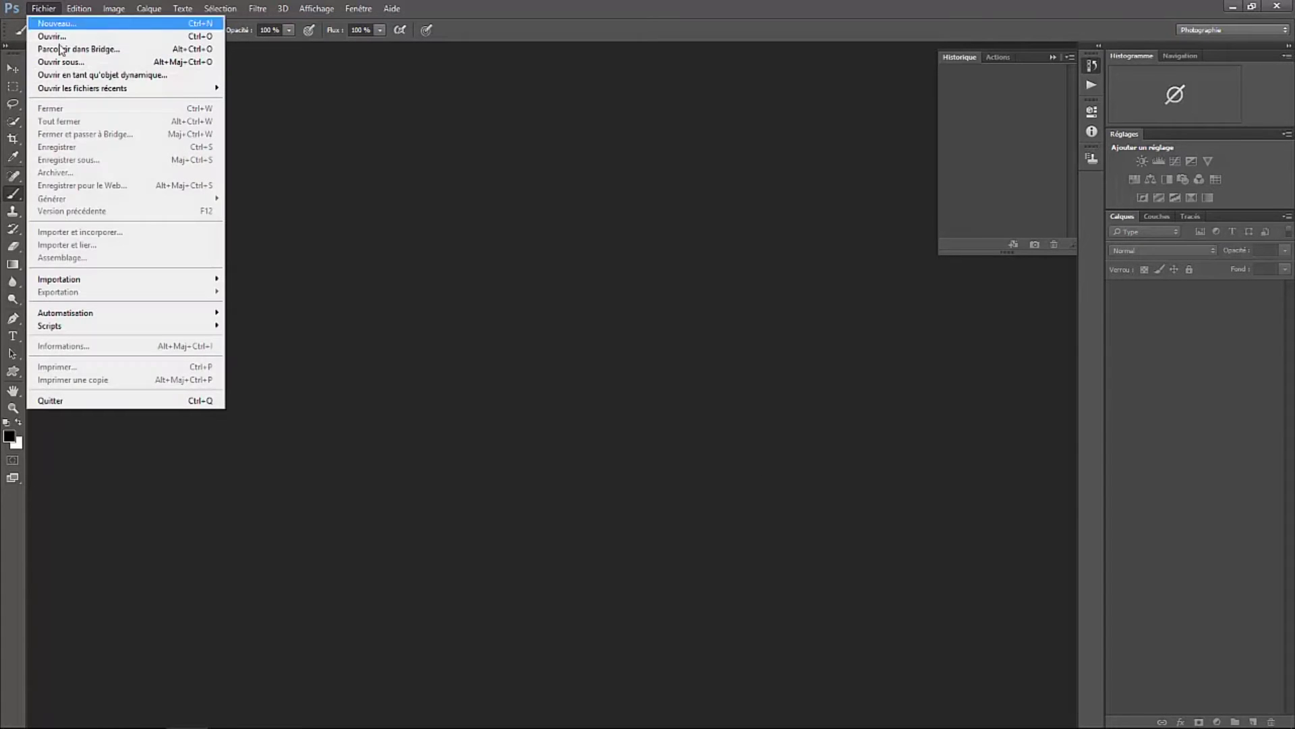
{"action": "mouse_move", "coordinate": [74, 91]}
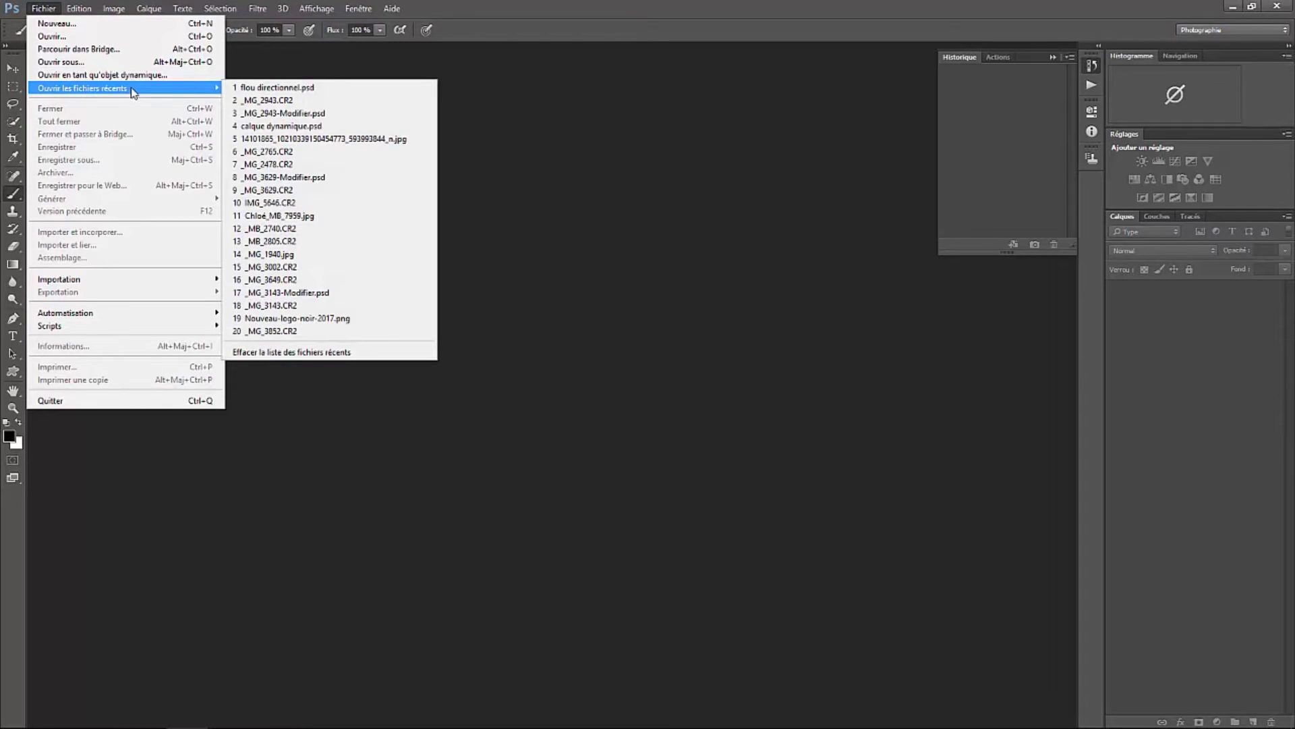
{"action": "left_click", "coordinate": [290, 89]}
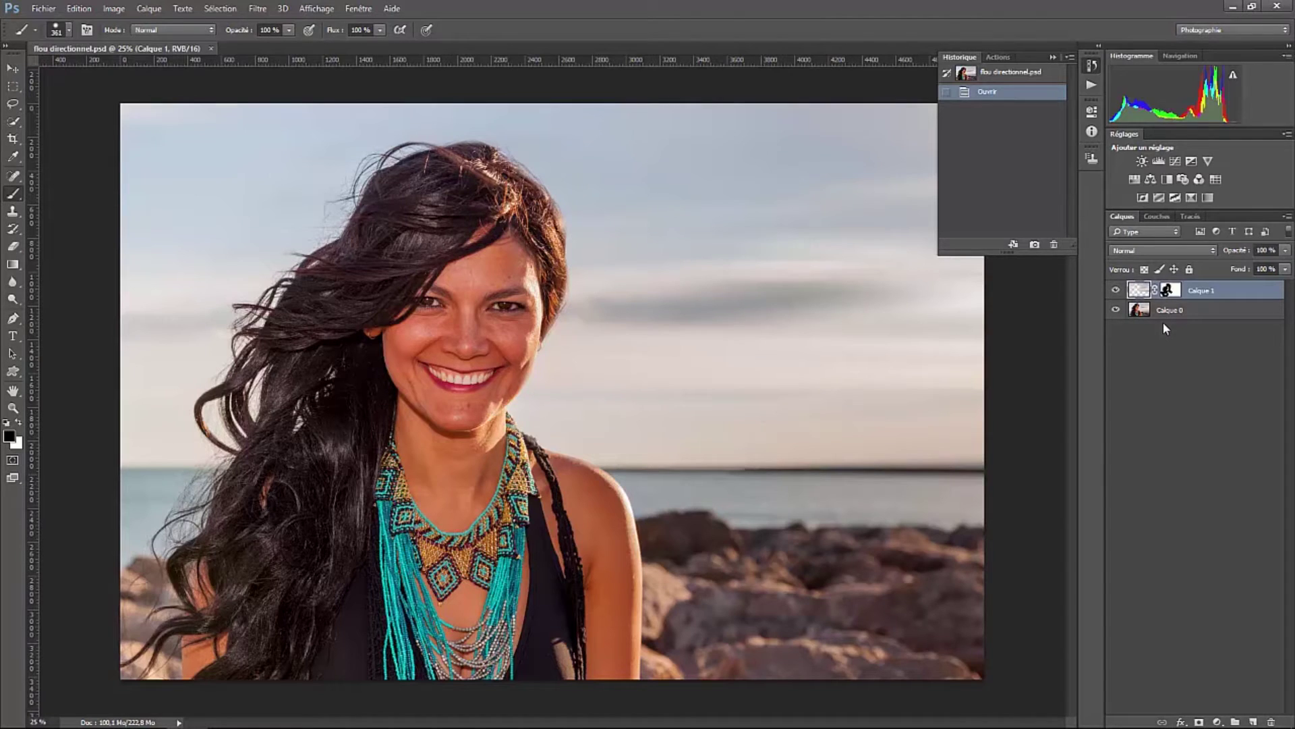
Close the blurred document, switch to Lightroom and open the original _MG_2943.CR2 for editing in Adobe Photoshop CC 2014.
{"action": "left_click", "coordinate": [210, 49]}
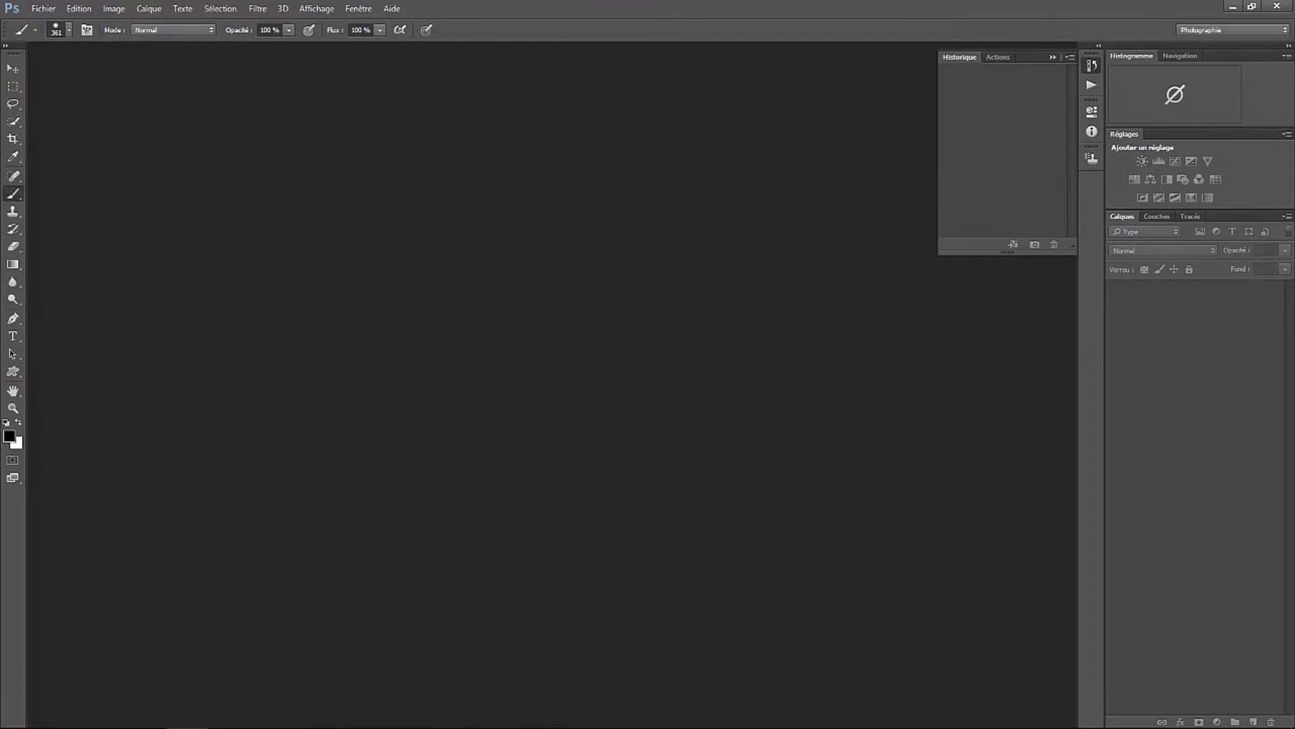
{"action": "left_click", "coordinate": [228, 711]}
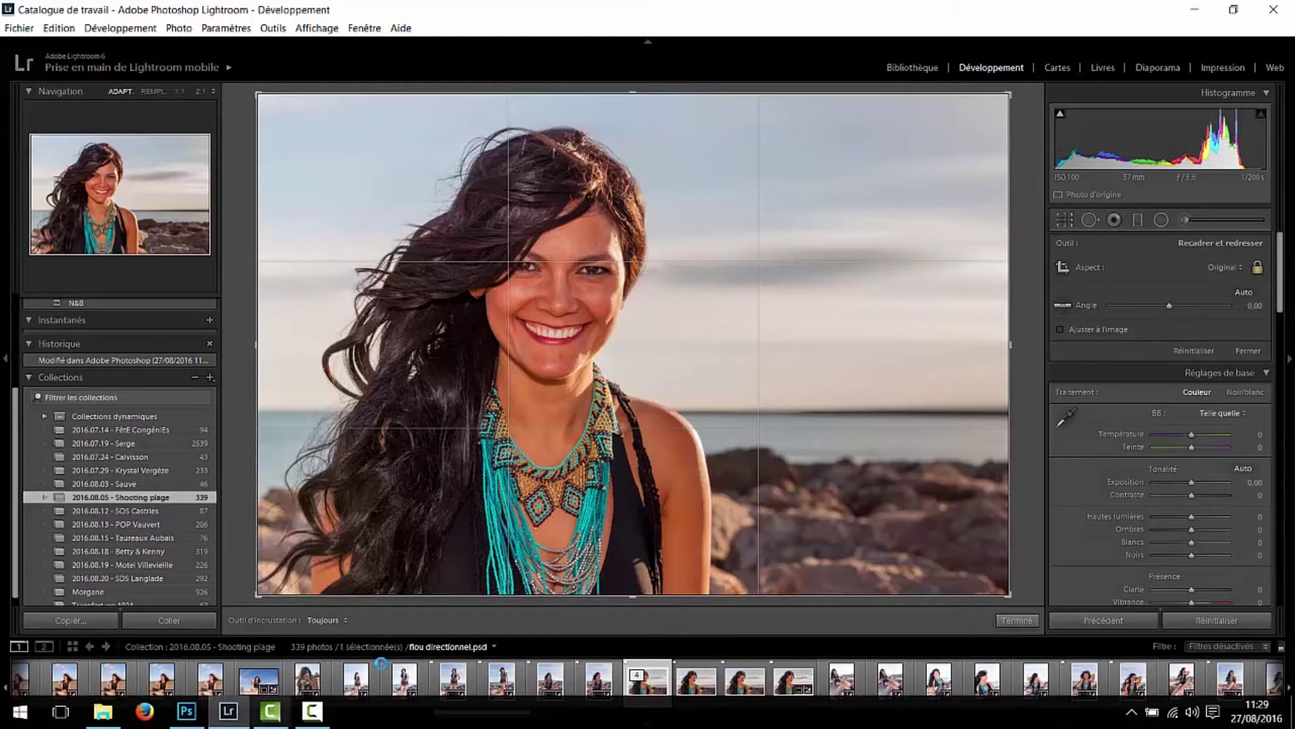
{"action": "left_click", "coordinate": [791, 691]}
{"action": "right_click", "coordinate": [791, 692]}
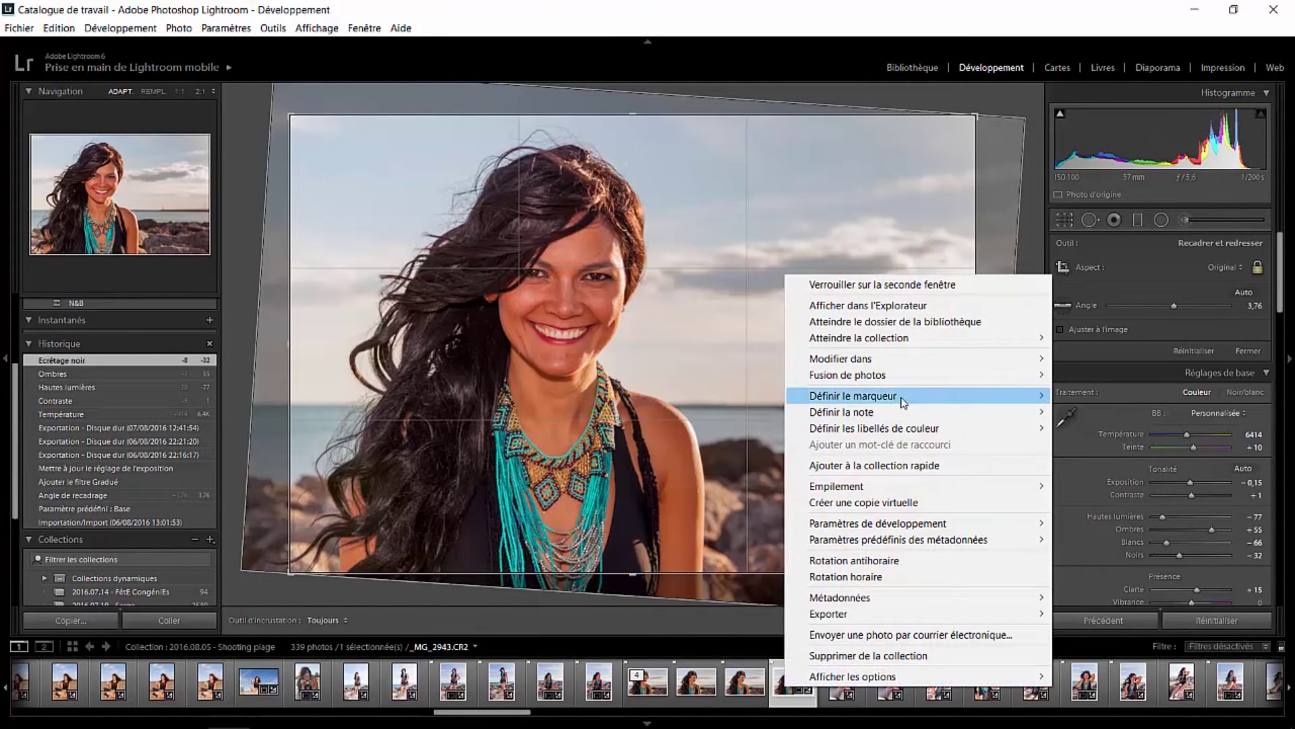
{"action": "mouse_move", "coordinate": [1005, 360]}
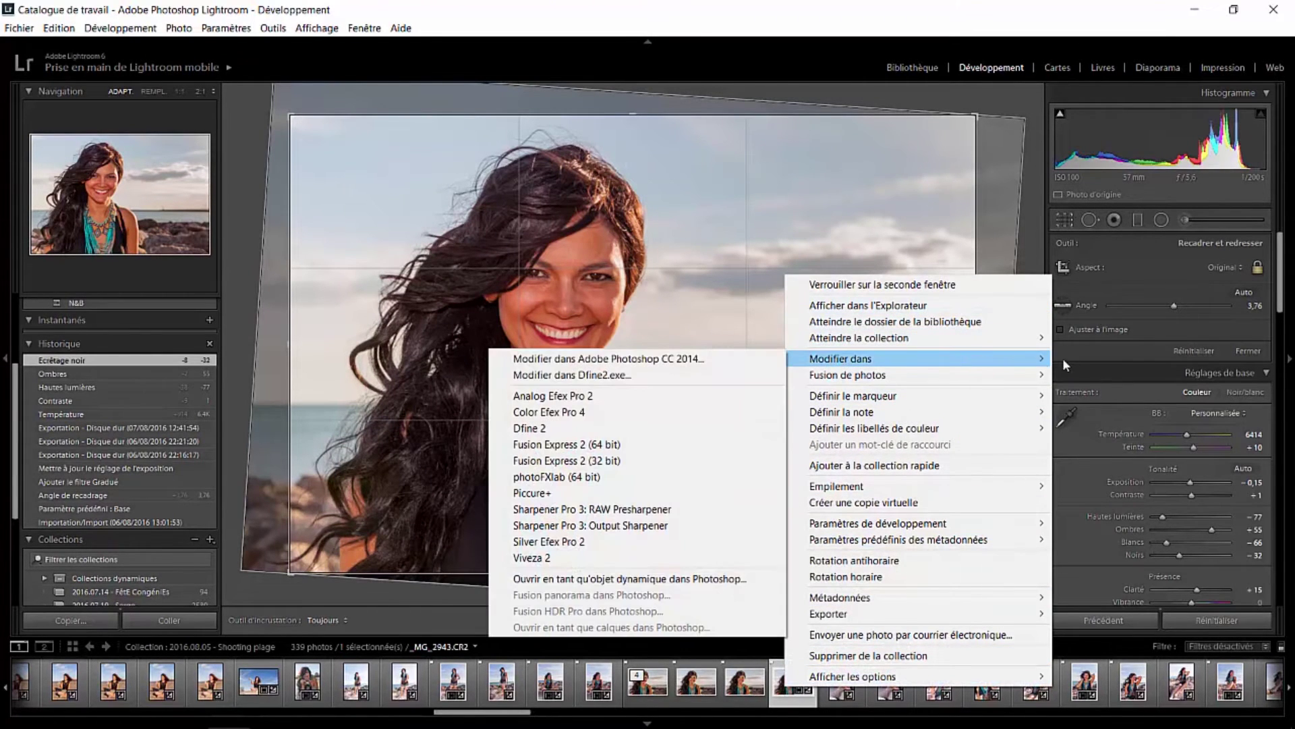
{"action": "left_click", "coordinate": [746, 358]}
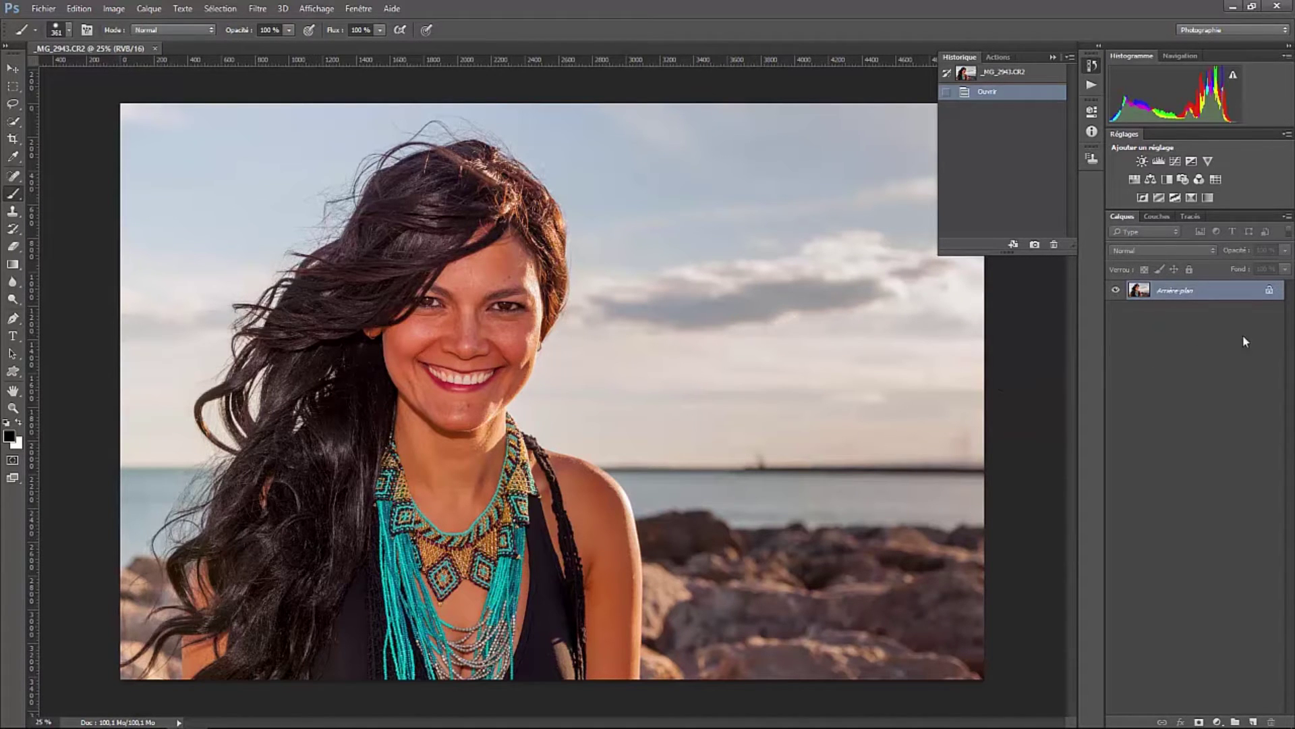
Unlock the background layer and convert it to a smart object (objet dynamique).
{"action": "left_click", "coordinate": [1270, 291]}
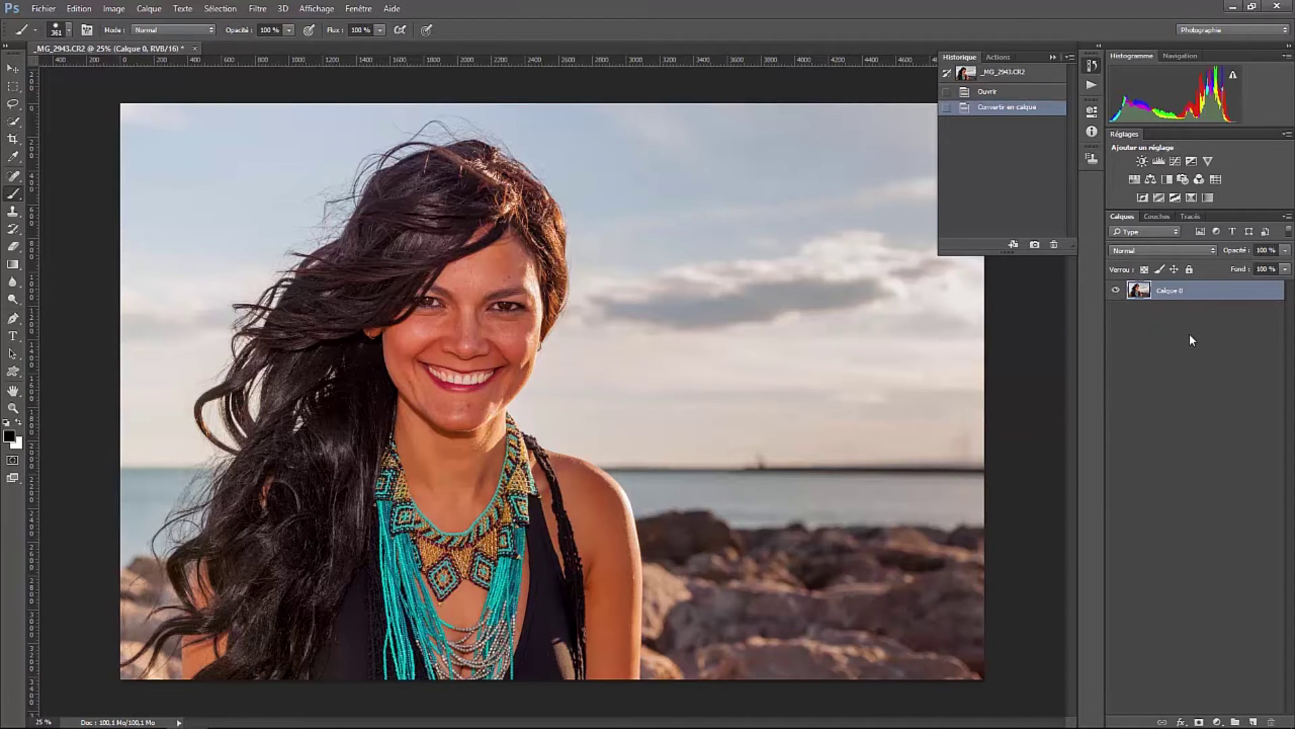
{"action": "right_click", "coordinate": [1187, 290]}
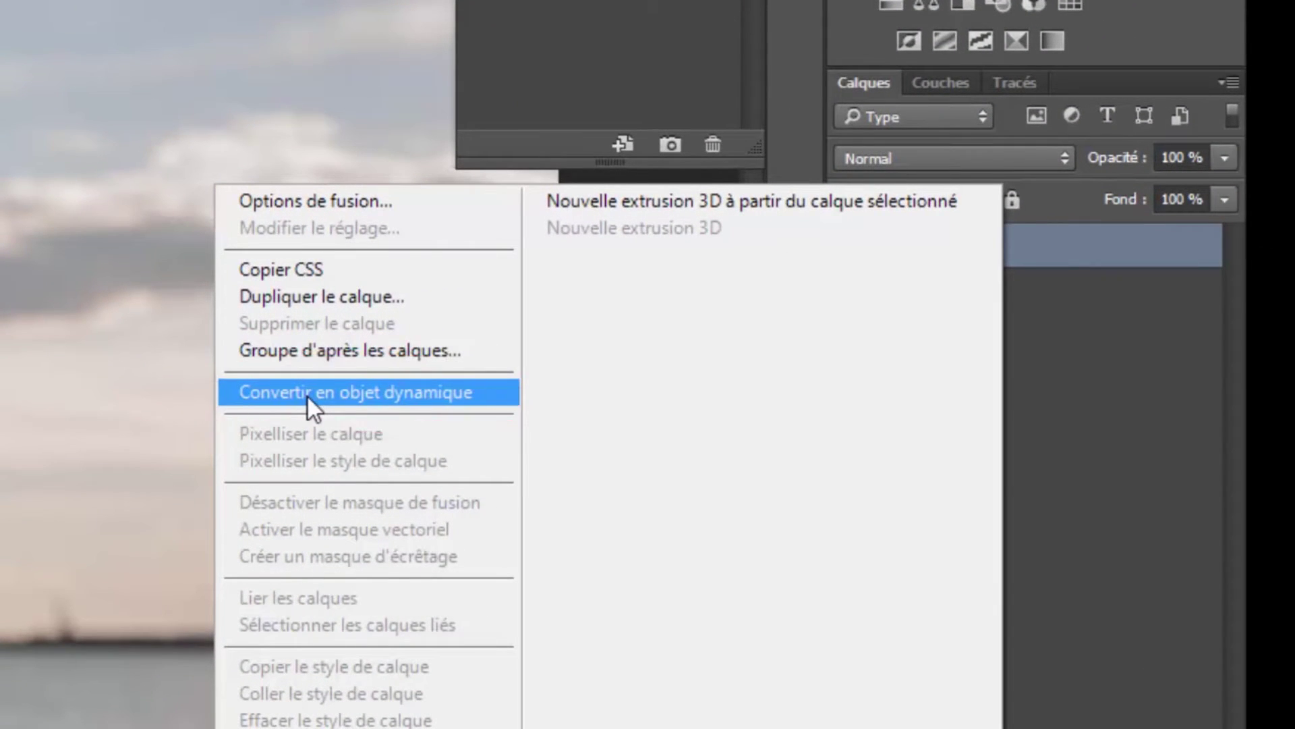
{"action": "left_click", "coordinate": [307, 397]}
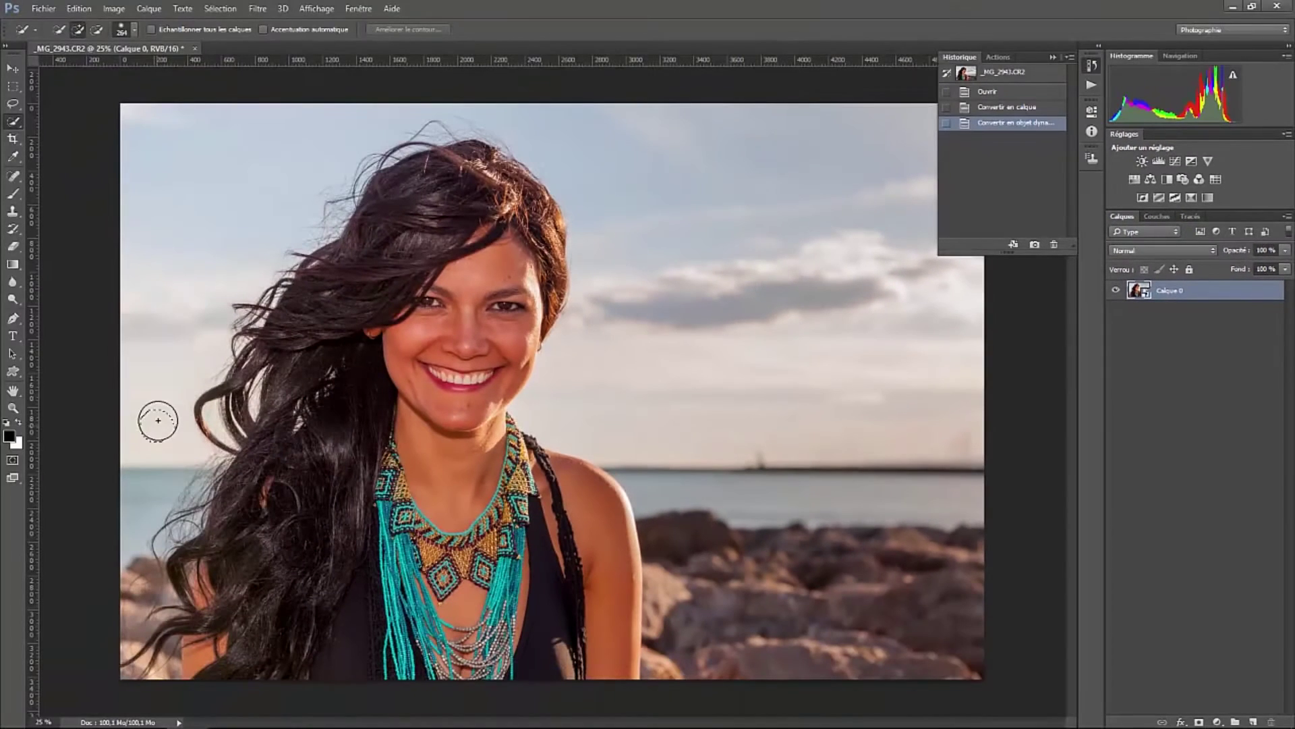
Select the sky with the Quick Selection tool and refine the selection edge around the woman's hair.
{"action": "mouse_move", "coordinate": [156, 419]}
{"action": "left_mouse_down"}
{"action": "mouse_move", "coordinate": [182, 300]}
{"action": "mouse_move", "coordinate": [292, 136]}
{"action": "mouse_move", "coordinate": [468, 116]}
{"action": "mouse_move", "coordinate": [722, 180]}
{"action": "mouse_move", "coordinate": [771, 326]}
{"action": "mouse_move", "coordinate": [677, 371]}
{"action": "left_mouse_up"}
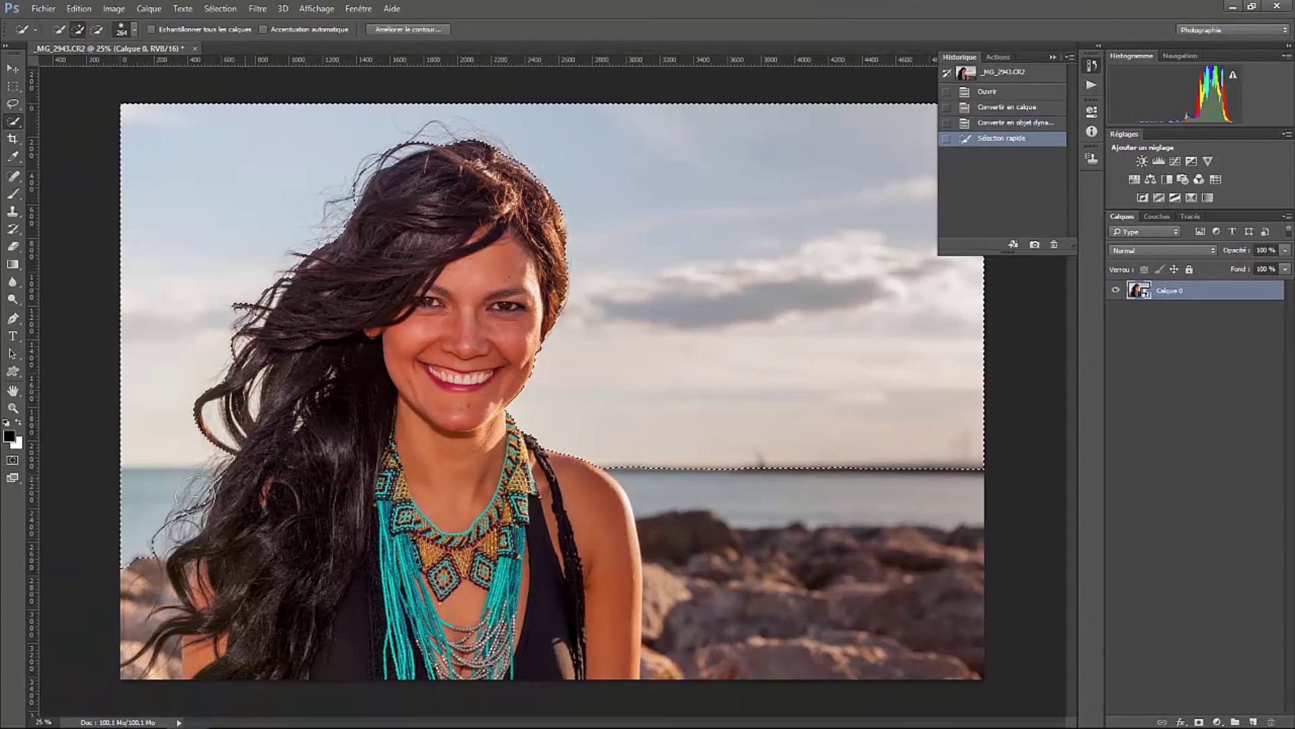
{"action": "mouse_move", "coordinate": [181, 516]}
{"action": "left_mouse_down"}
{"action": "mouse_move", "coordinate": [130, 506]}
{"action": "mouse_move", "coordinate": [216, 483]}
{"action": "left_mouse_up"}
{"action": "left_click", "coordinate": [409, 31]}
{"action": "mouse_move", "coordinate": [549, 298]}
{"action": "left_mouse_down"}
{"action": "mouse_move", "coordinate": [518, 184]}
{"action": "mouse_move", "coordinate": [468, 143]}
{"action": "mouse_move", "coordinate": [420, 138]}
{"action": "mouse_move", "coordinate": [319, 214]}
{"action": "mouse_move", "coordinate": [232, 328]}
{"action": "left_mouse_up"}
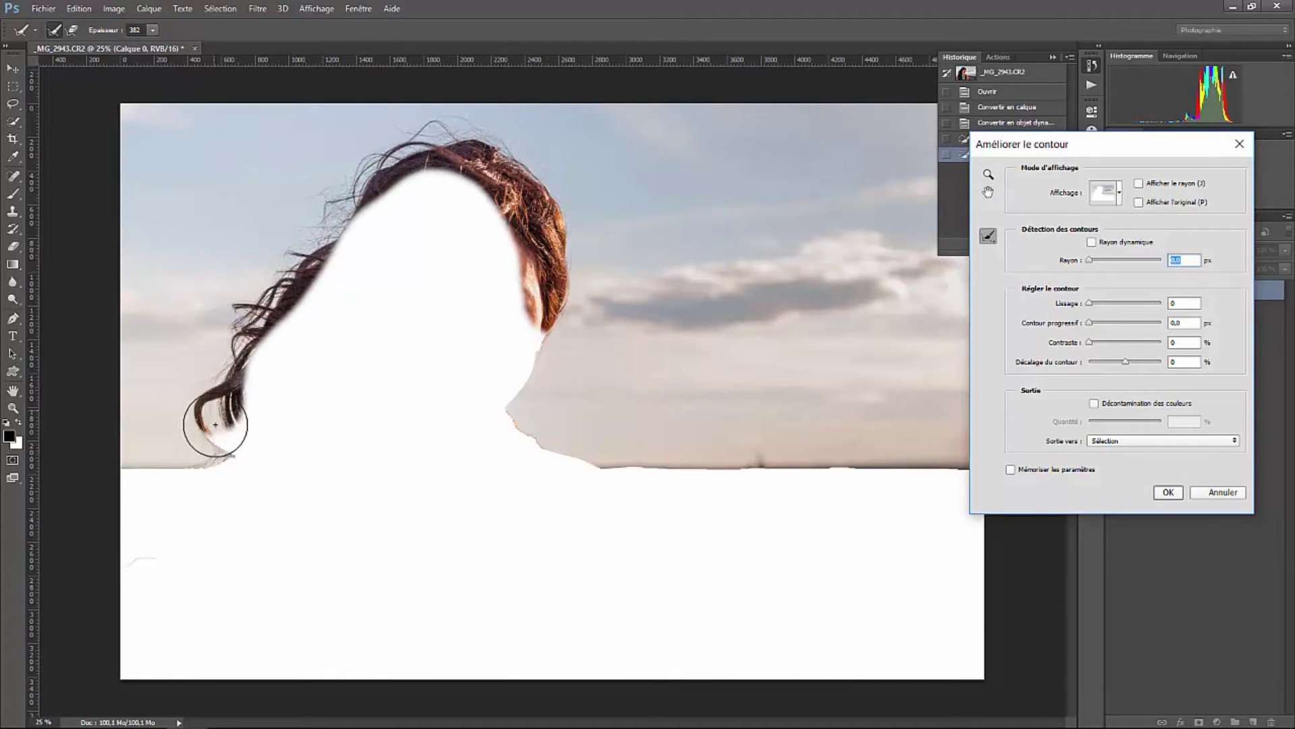
{"action": "left_click_drag", "start_coordinate": [217, 440], "coordinate": [222, 449]}
{"action": "left_click", "coordinate": [1167, 492]}
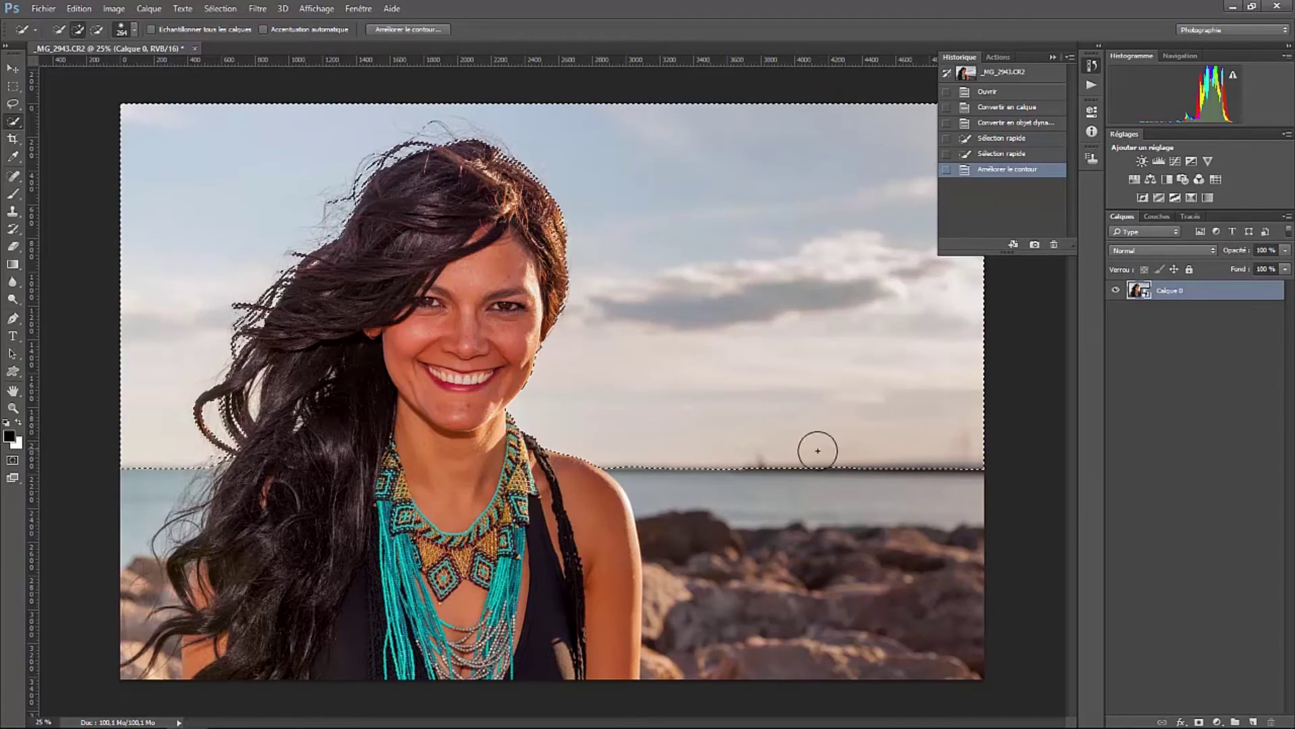
Apply a motion blur (Flou directionnel) of 1064 pixels at 0° to the selected sky, and toggle the smart filter off and on.
{"action": "left_click", "coordinate": [258, 8]}
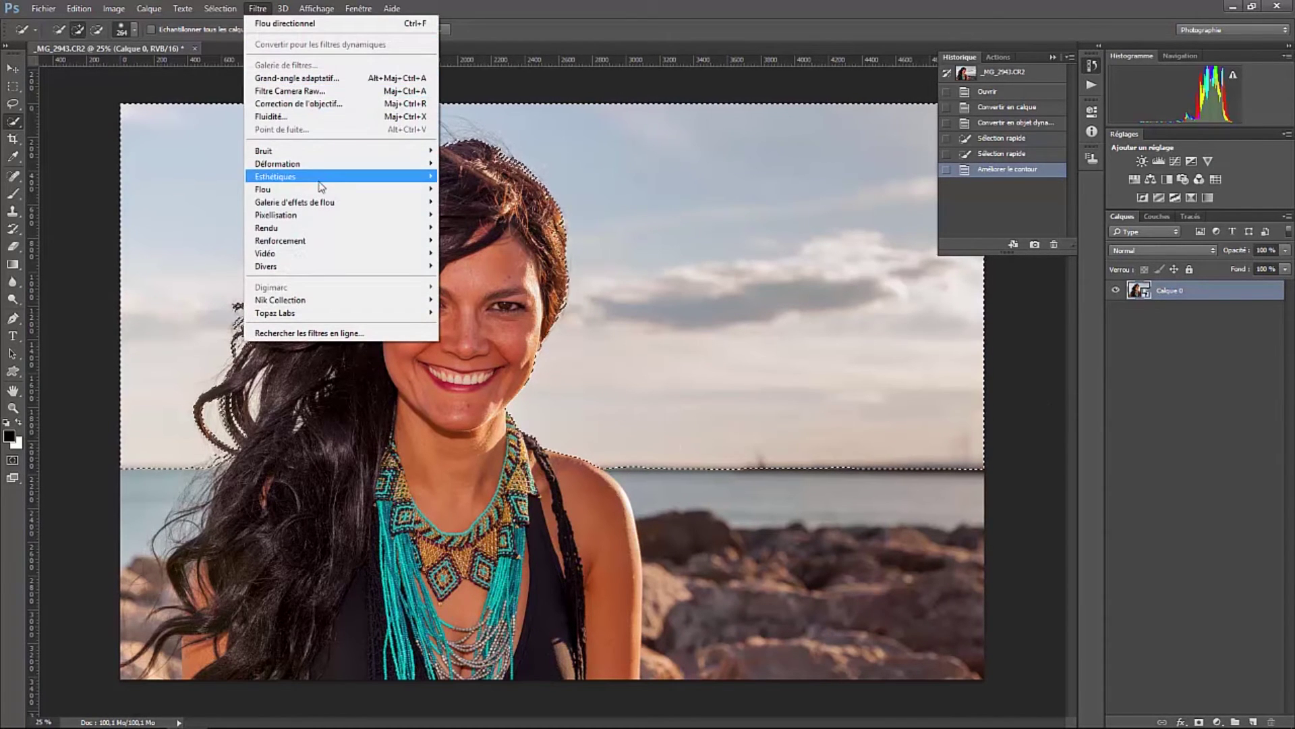
{"action": "mouse_move", "coordinate": [320, 190]}
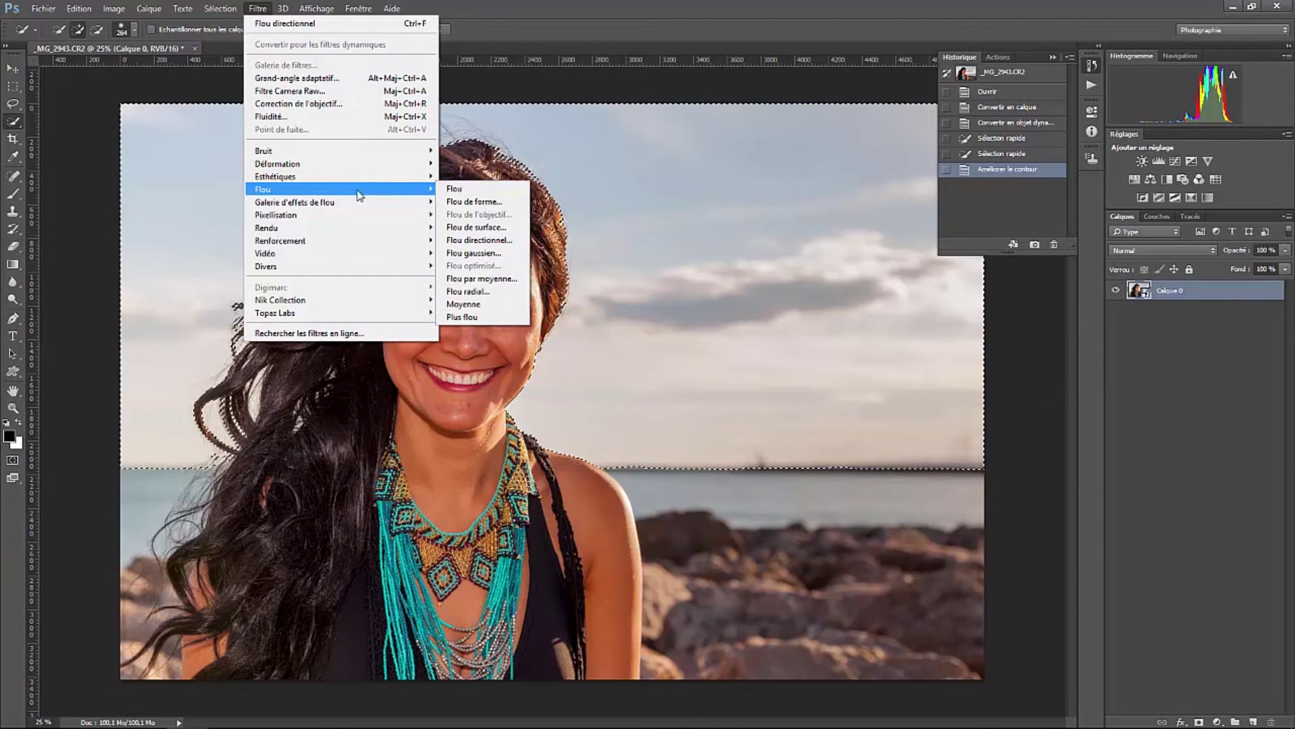
{"action": "left_click", "coordinate": [477, 240]}
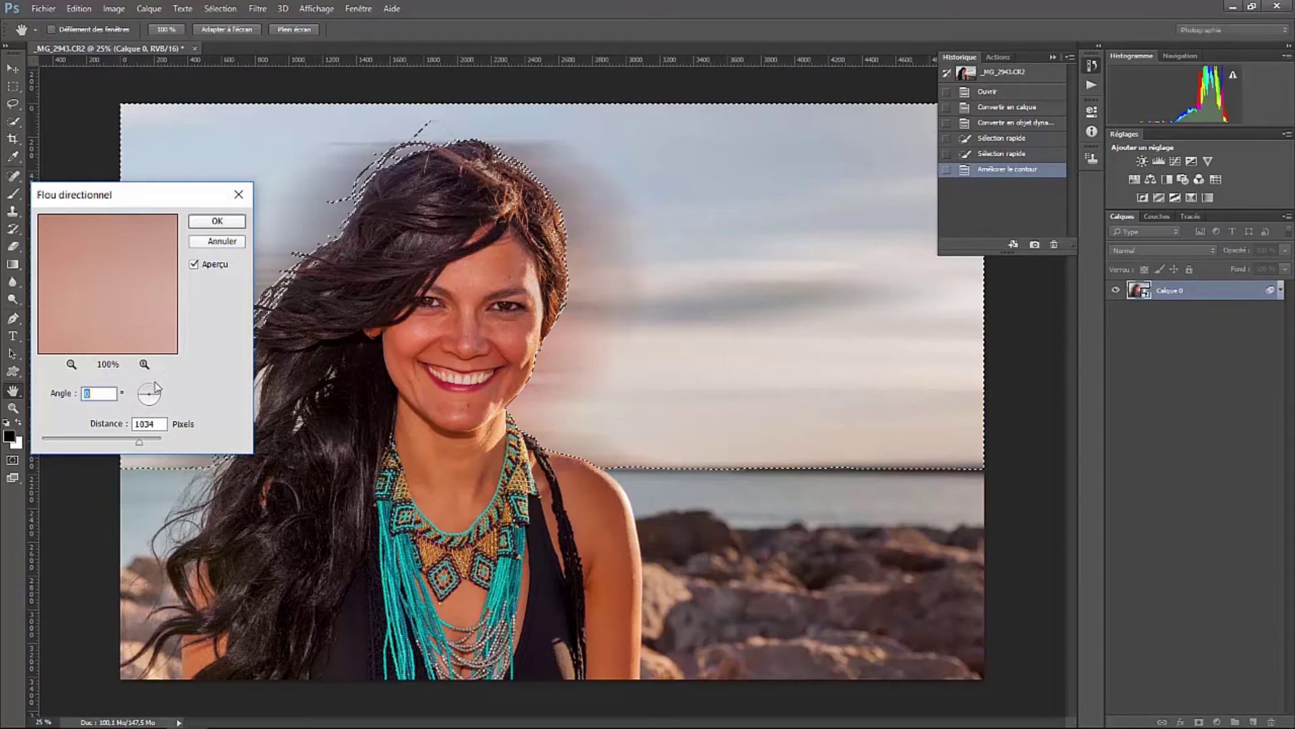
{"action": "mouse_move", "coordinate": [139, 446]}
{"action": "left_mouse_down"}
{"action": "mouse_move", "coordinate": [108, 452]}
{"action": "mouse_move", "coordinate": [142, 440]}
{"action": "left_mouse_up"}
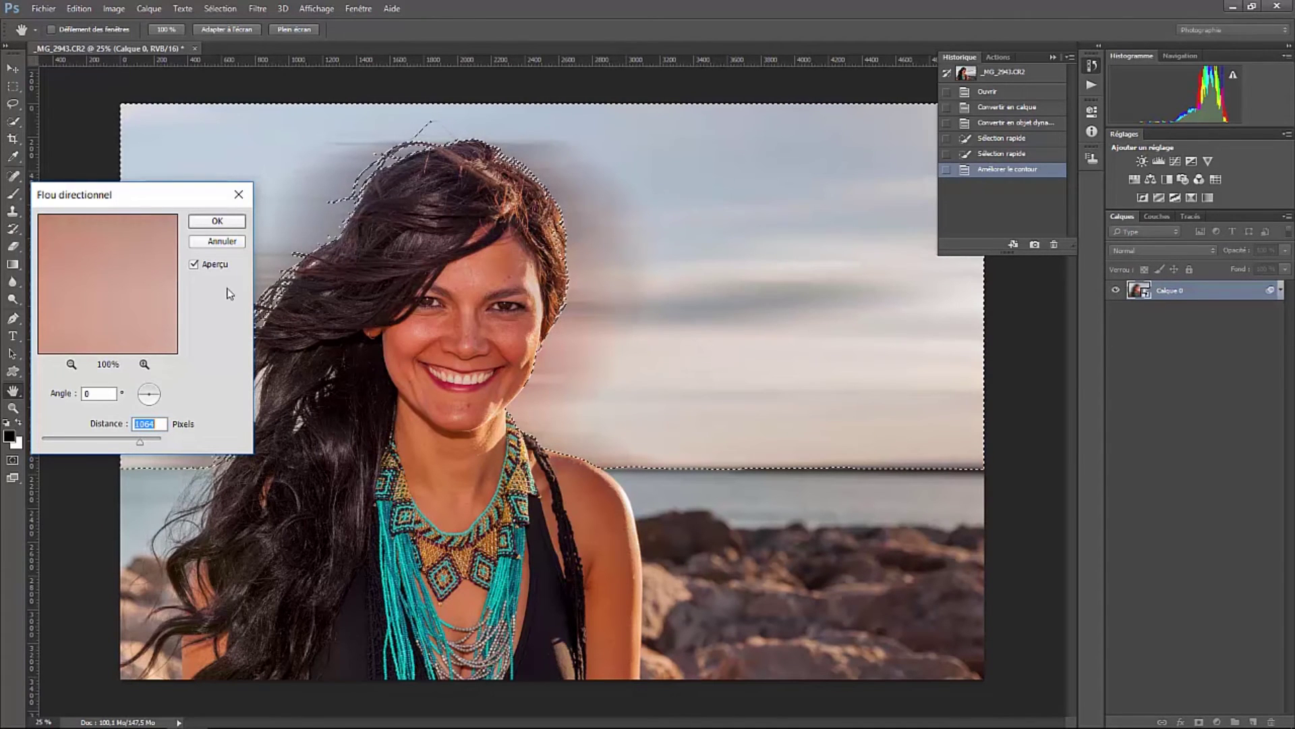
{"action": "left_click", "coordinate": [217, 221]}
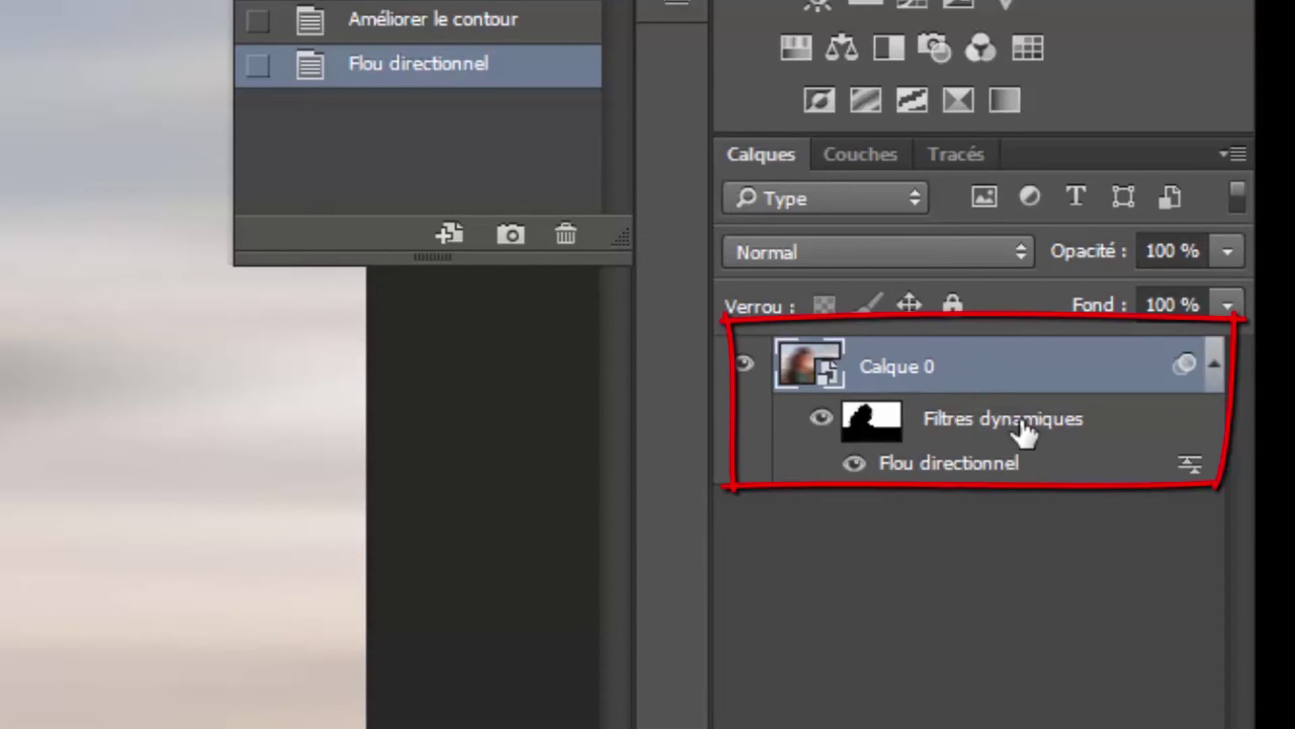
{"action": "left_click", "coordinate": [854, 464]}
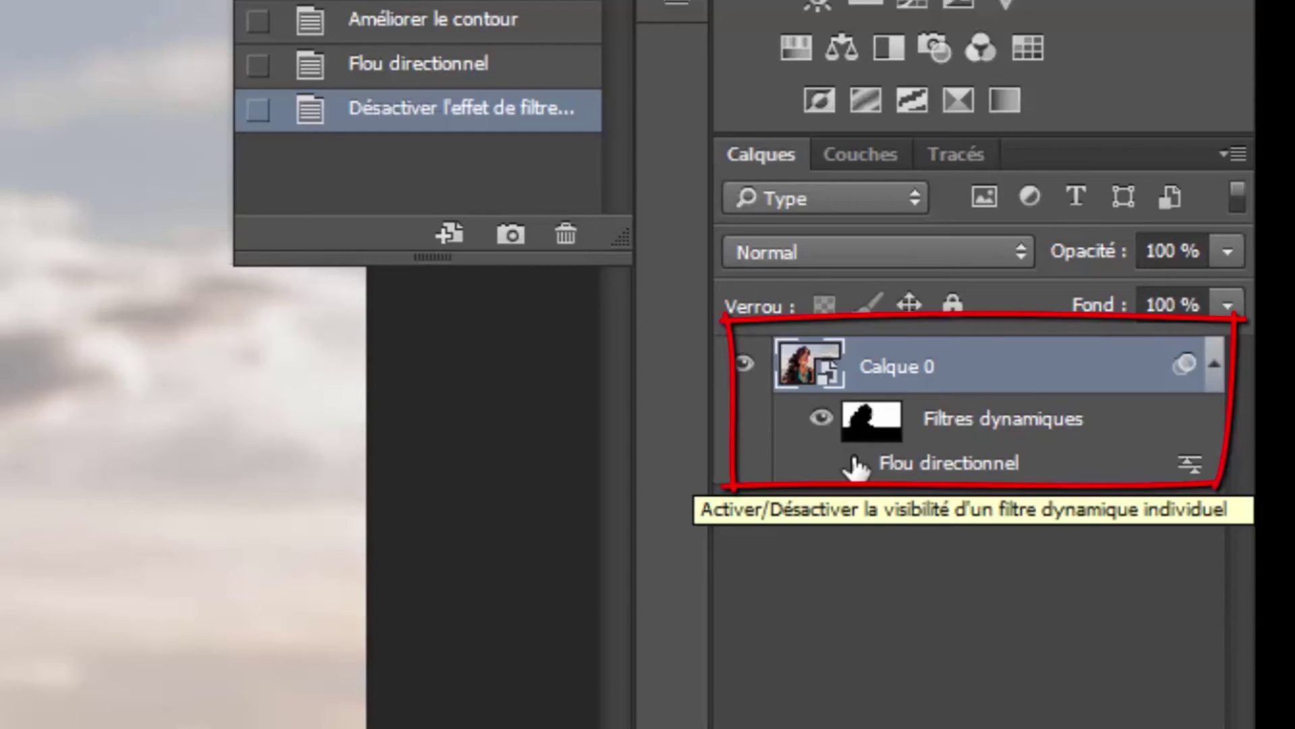
{"action": "left_click", "coordinate": [854, 463]}
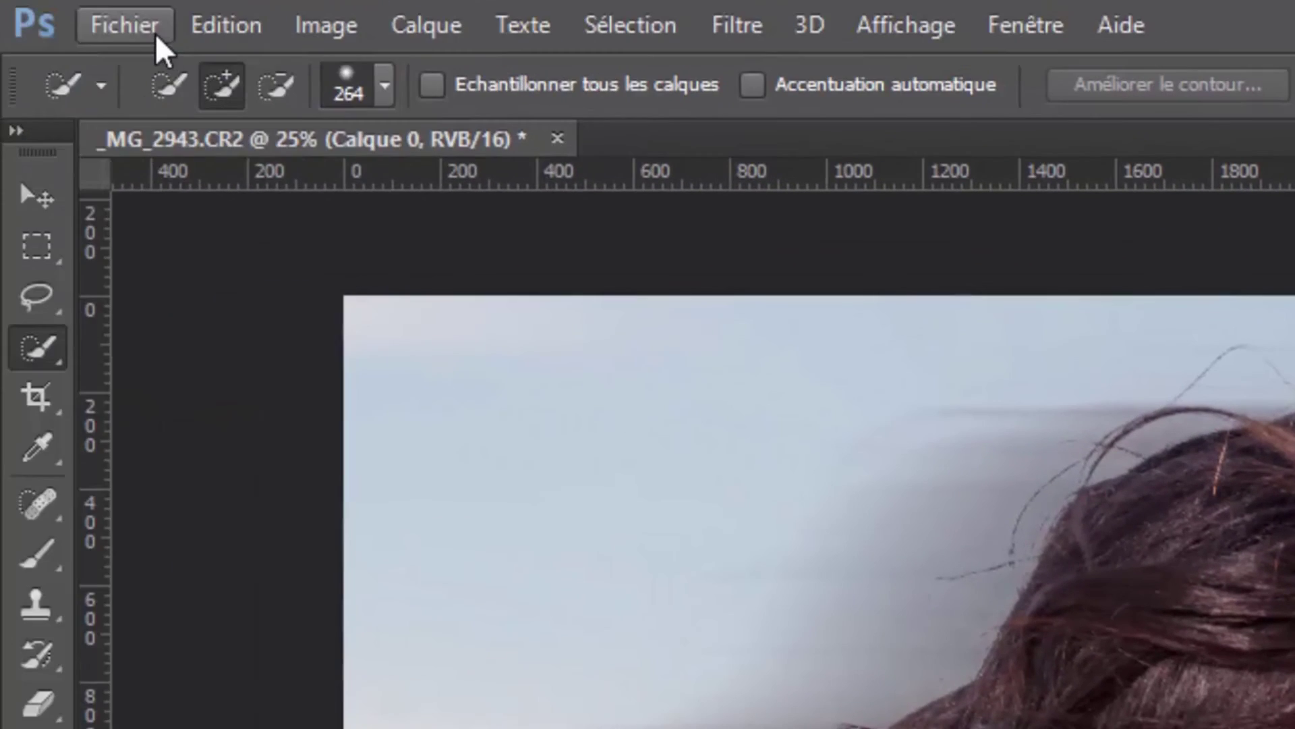
Save the document over flou directionnel.psd in the Tutos camtasia\Temp folder on Stockage (D:), confirming the replacement.
{"action": "left_click", "coordinate": [153, 35]}
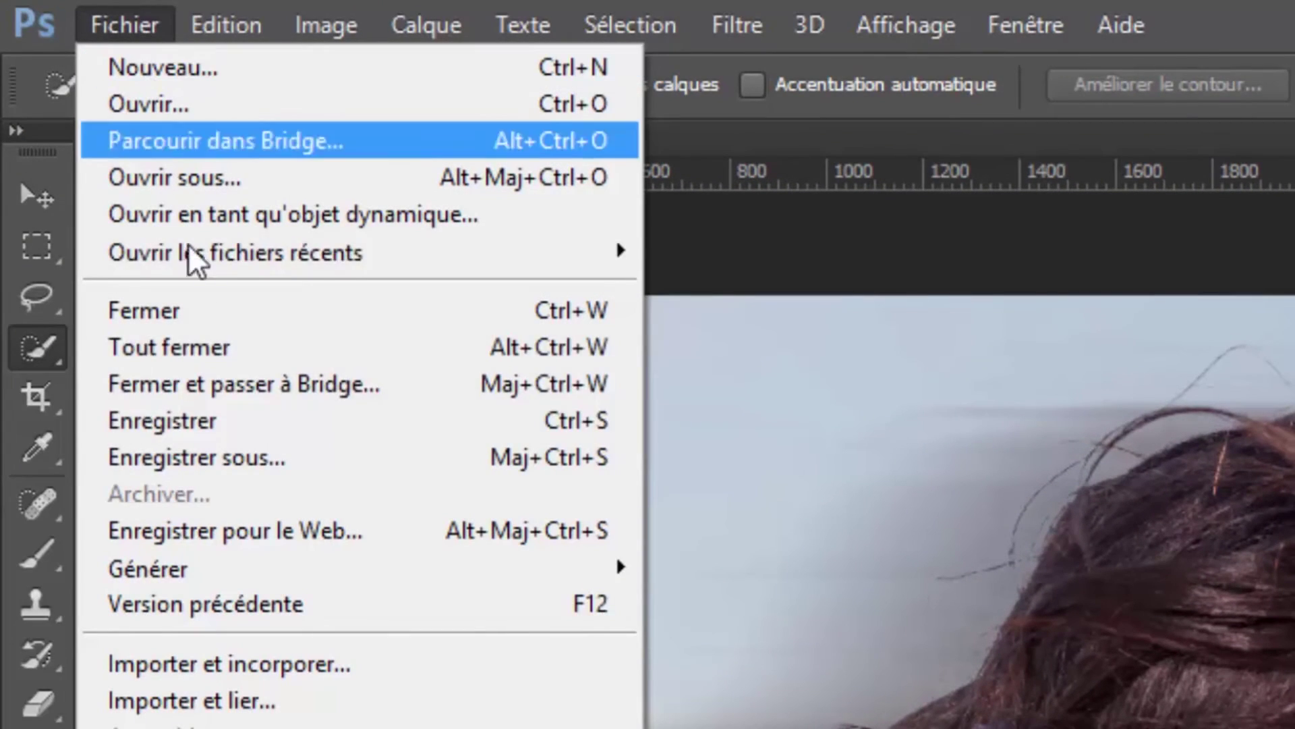
{"action": "left_click", "coordinate": [260, 442]}
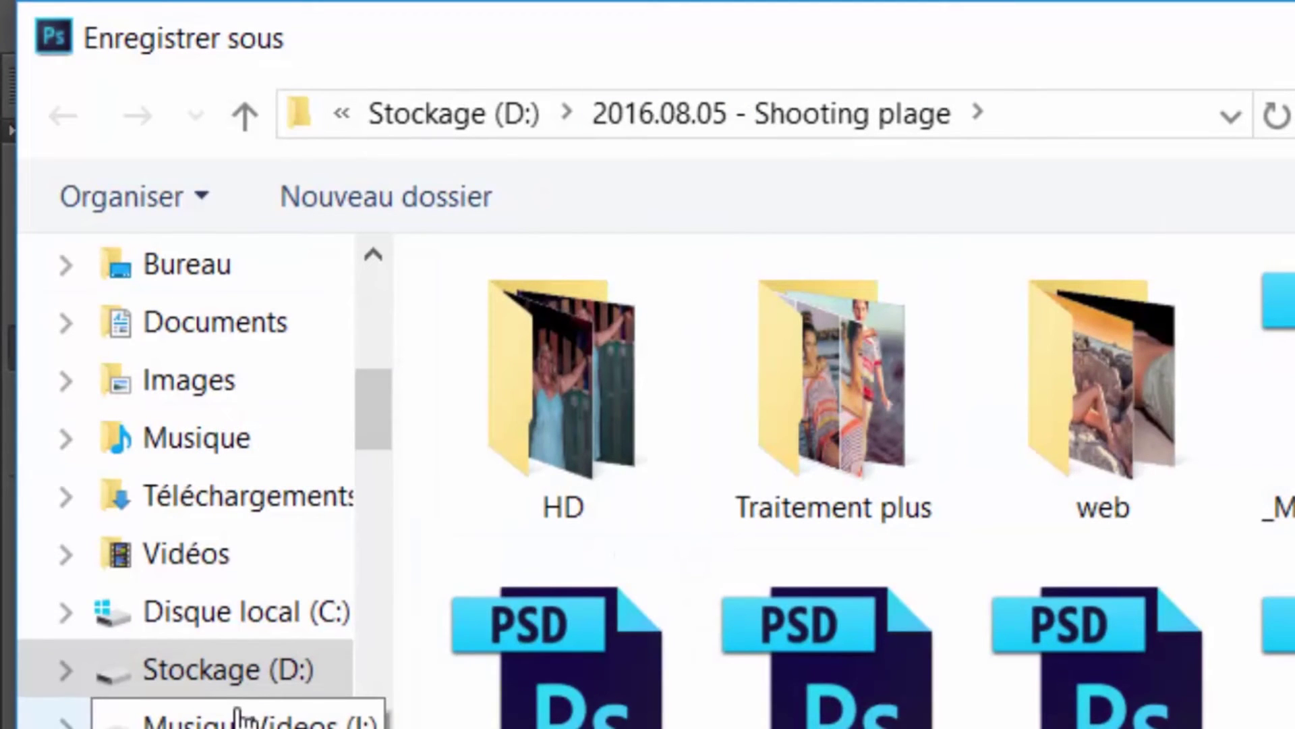
{"action": "left_click", "coordinate": [202, 678]}
{"action": "scroll", "coordinate": [719, 605], "scroll_direction": "down", "scroll_amount": 3}
{"action": "scroll", "coordinate": [718, 607], "scroll_direction": "down", "scroll_amount": 1}
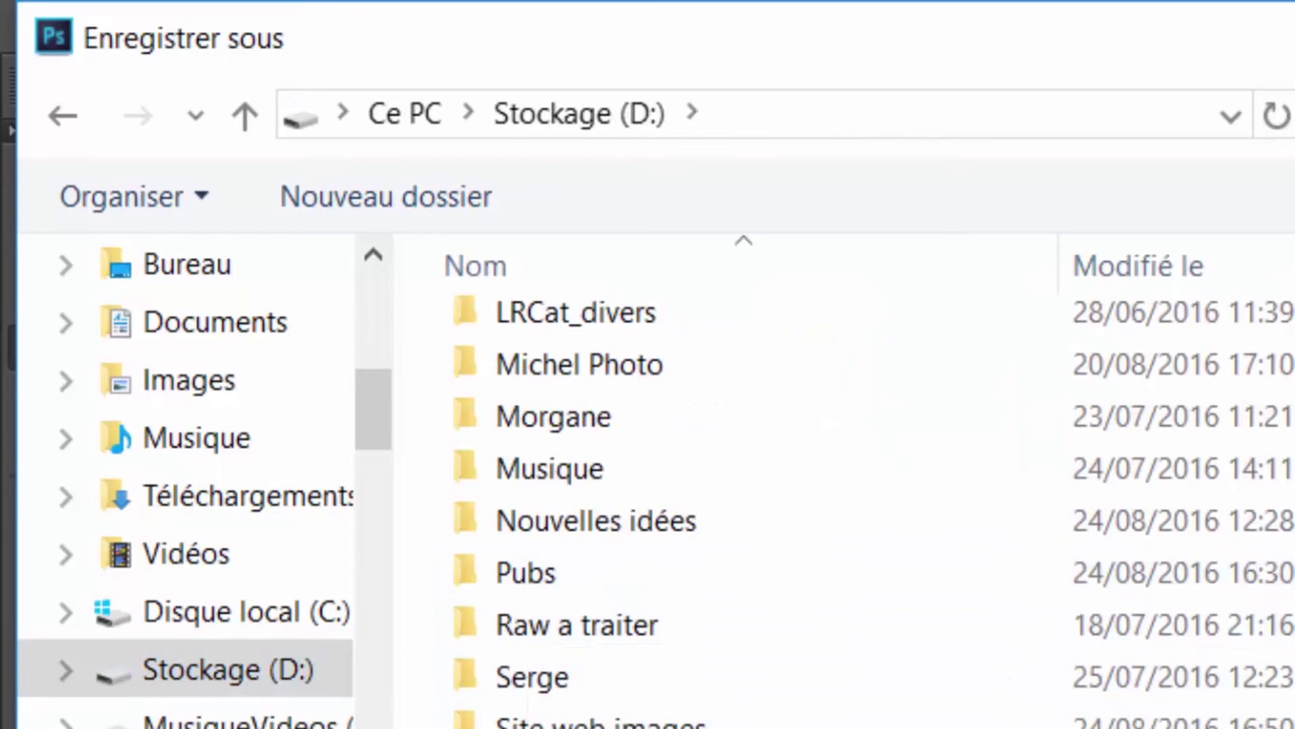
{"action": "double_click", "coordinate": [553, 725]}
{"action": "double_click", "coordinate": [539, 594]}
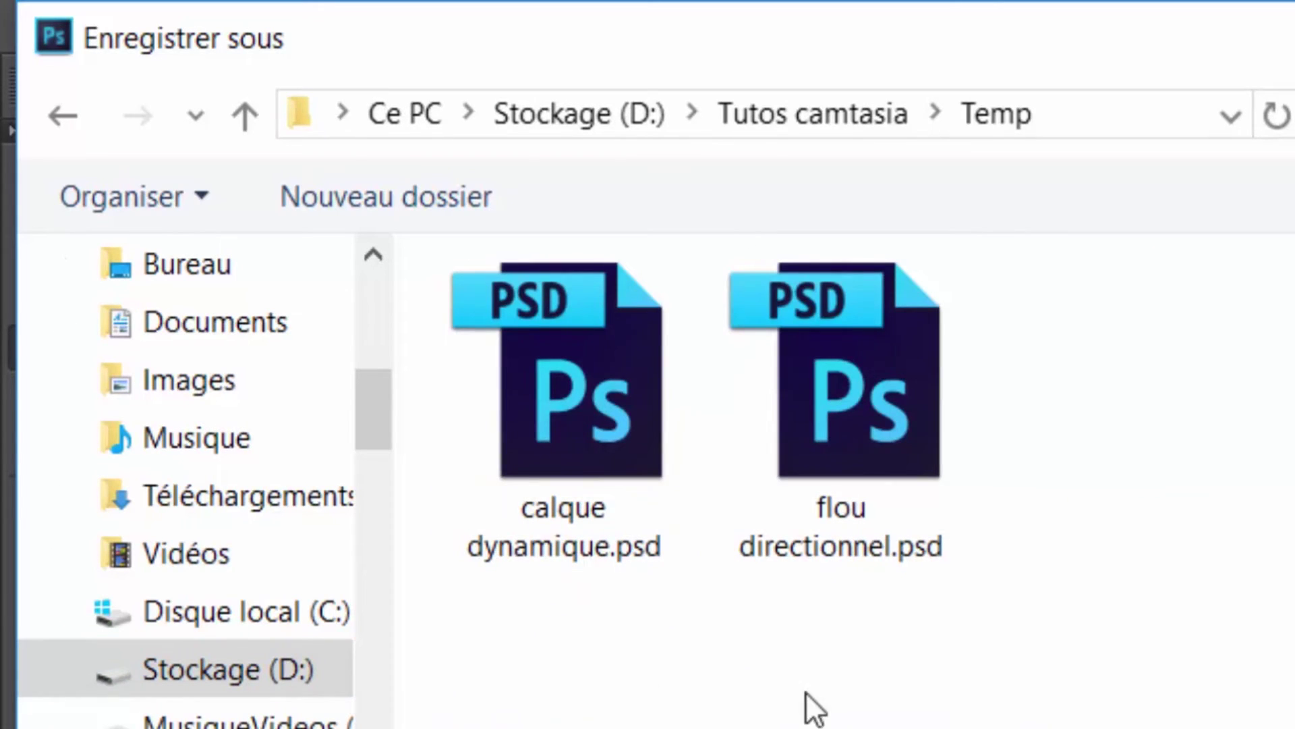
{"action": "left_click", "coordinate": [868, 449]}
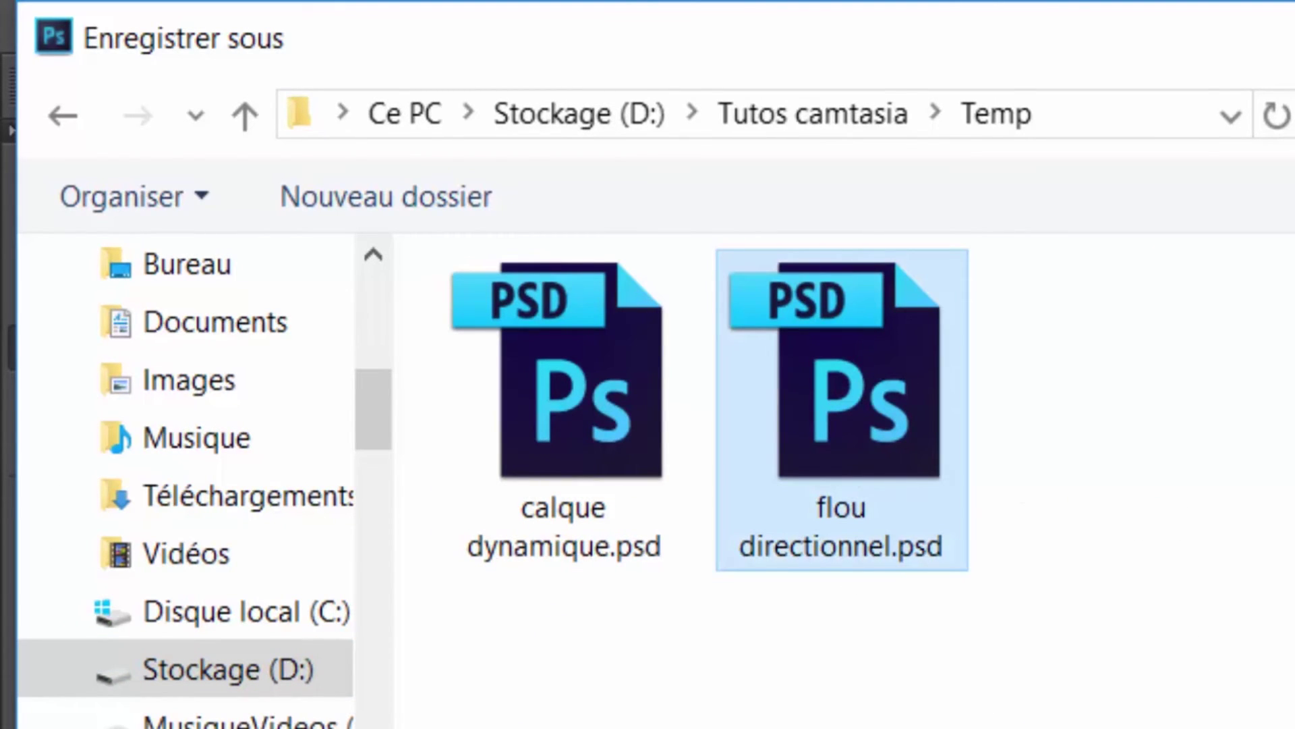
{"action": "key", "text": "Return"}
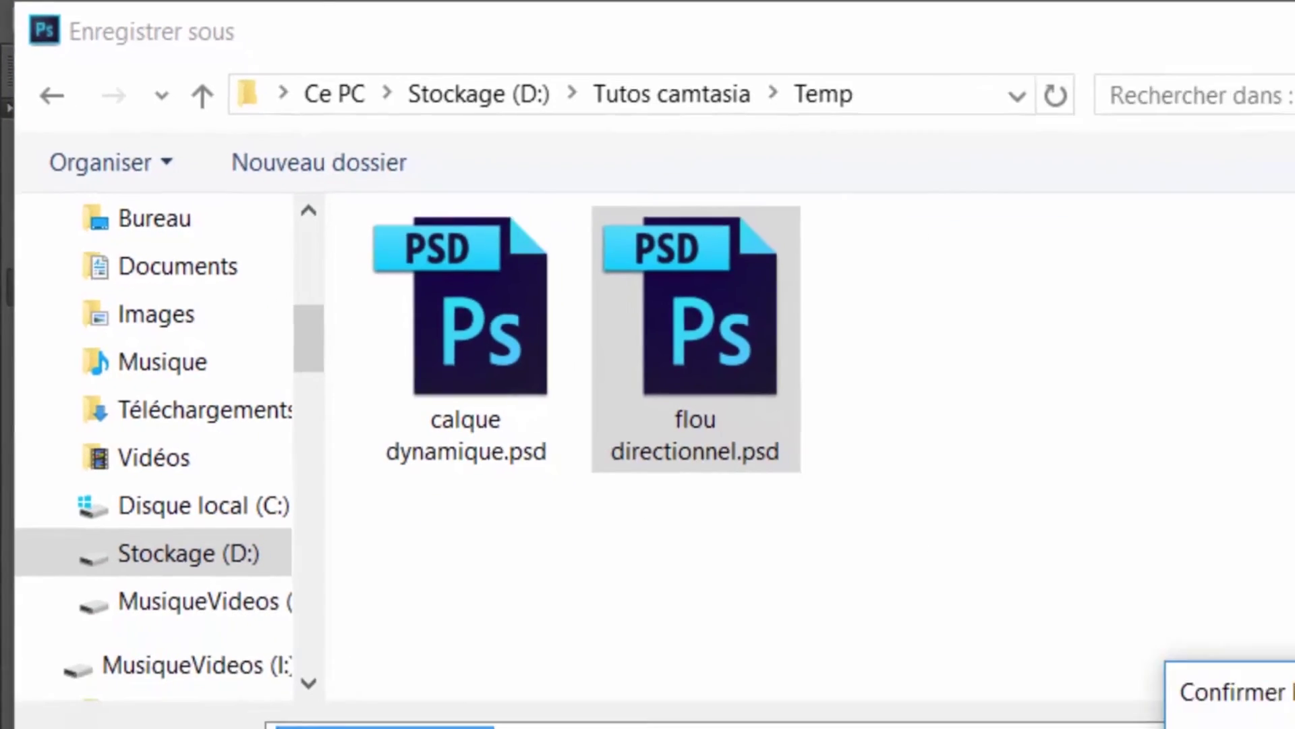
{"action": "left_click", "coordinate": [702, 404]}
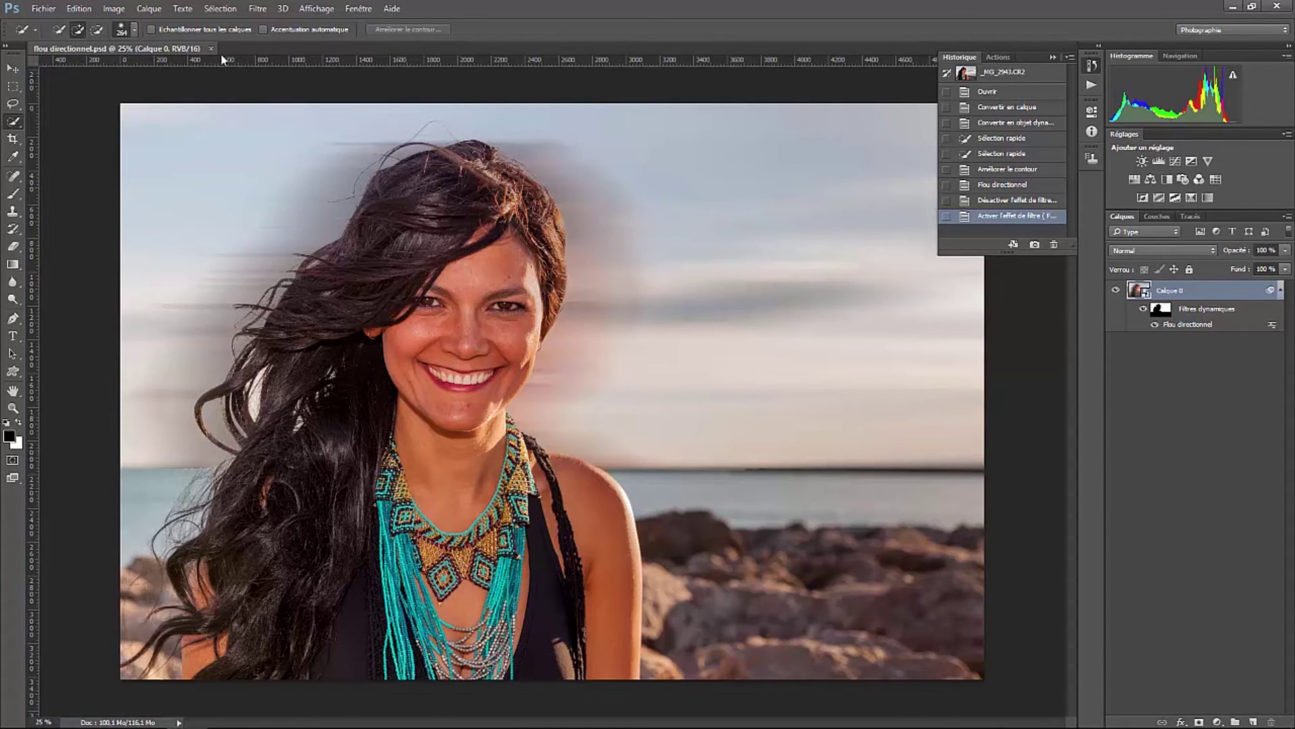
Close the saved document and reopen flou directionnel.psd from the recent files.
{"action": "left_click", "coordinate": [212, 48]}
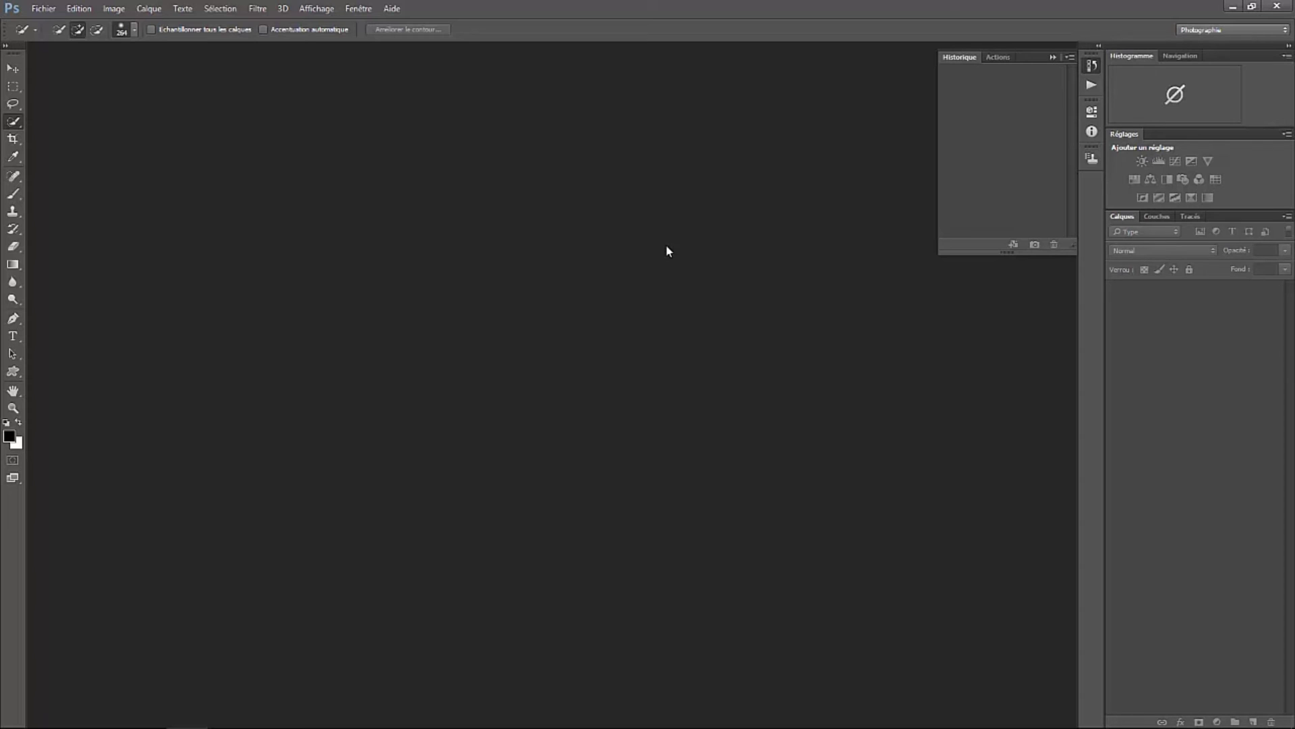
{"action": "left_click", "coordinate": [50, 9]}
{"action": "mouse_move", "coordinate": [93, 93]}
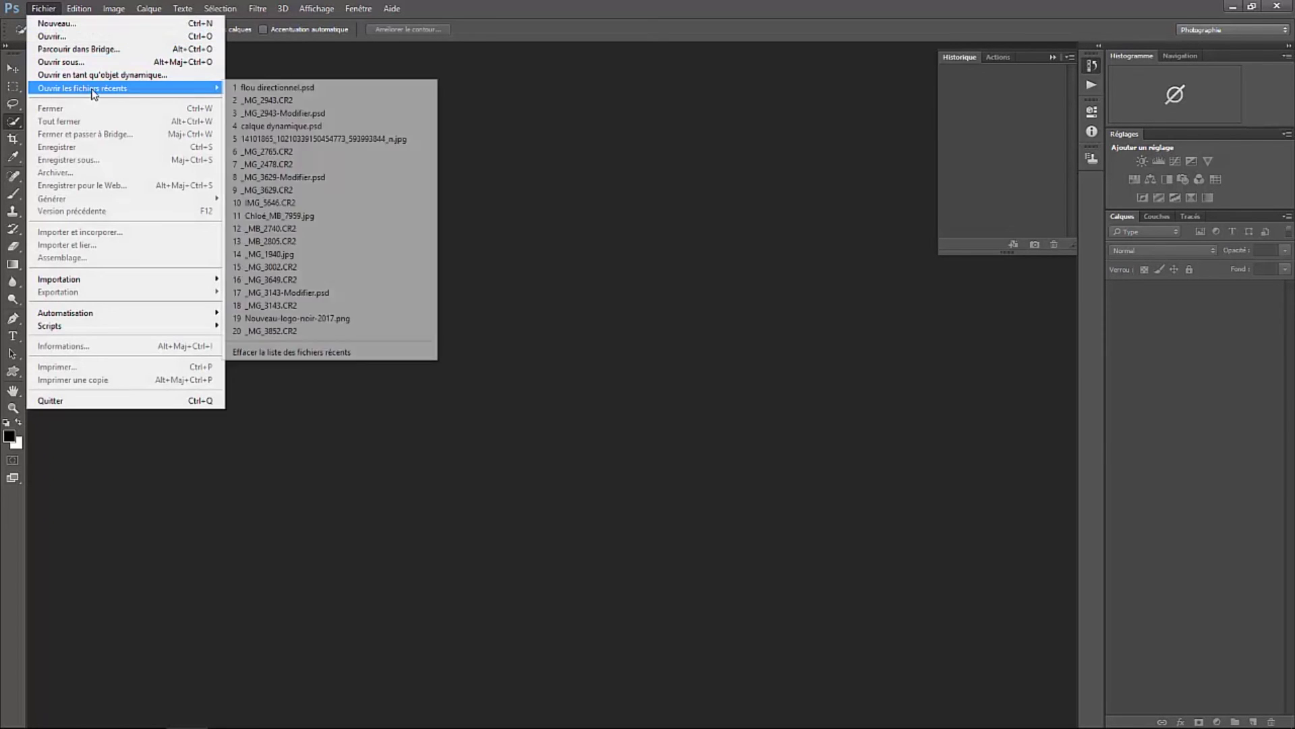
{"action": "left_click", "coordinate": [271, 88]}
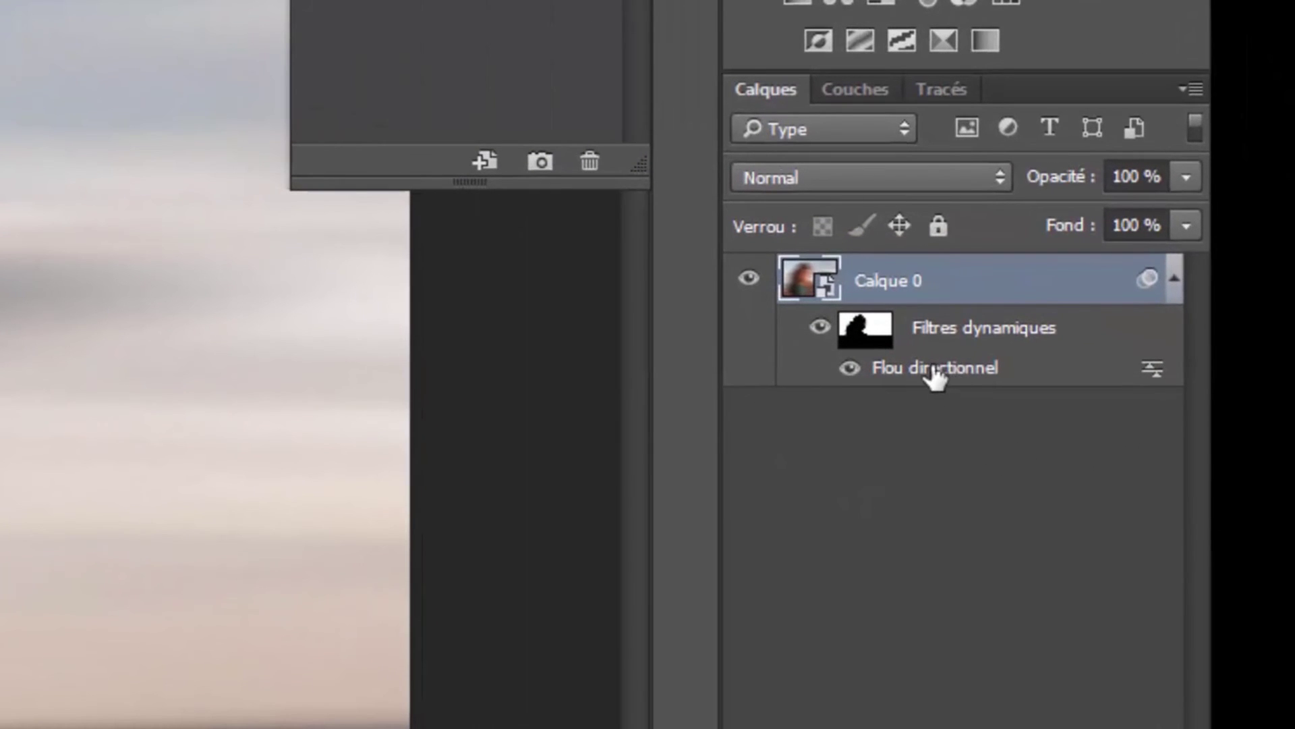
Edit the Flou directionnel smart filter on Calque 0 and reduce its distance to 166 pixels.
{"action": "double_click", "coordinate": [889, 371]}
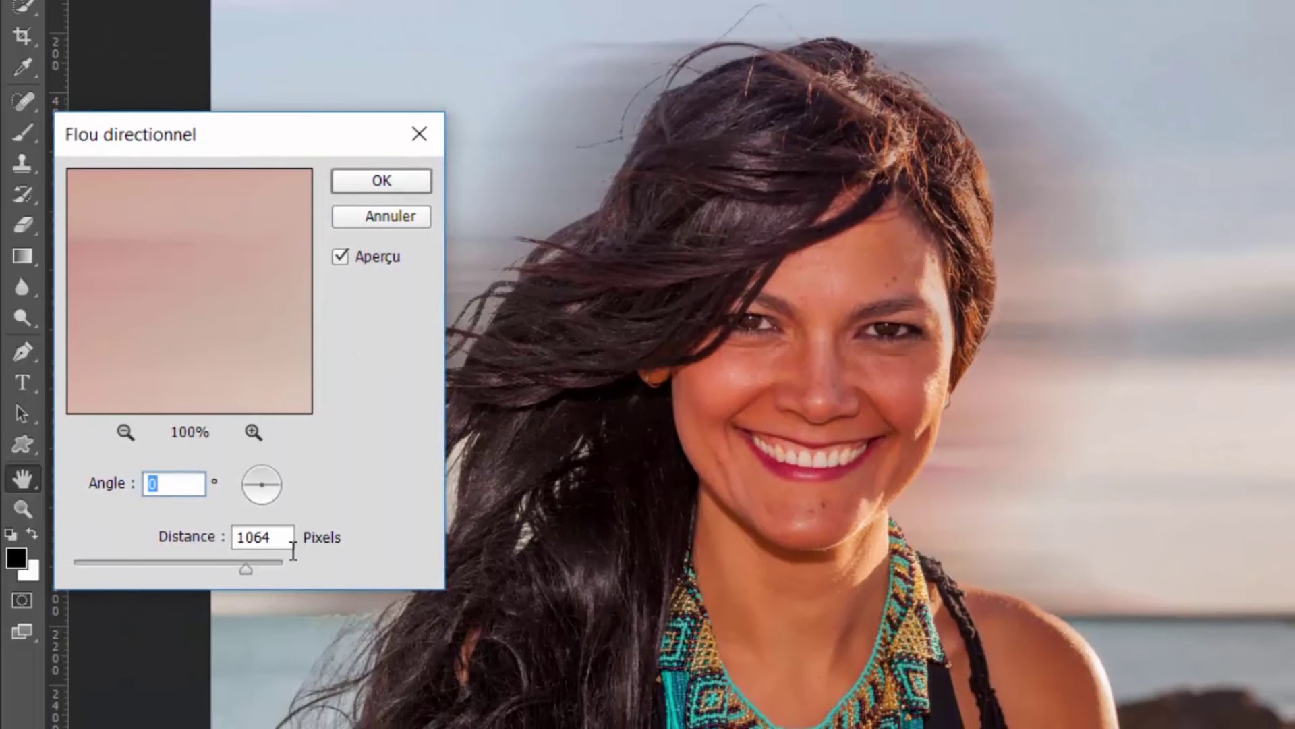
{"action": "left_click_drag", "start_coordinate": [261, 572], "coordinate": [153, 576]}
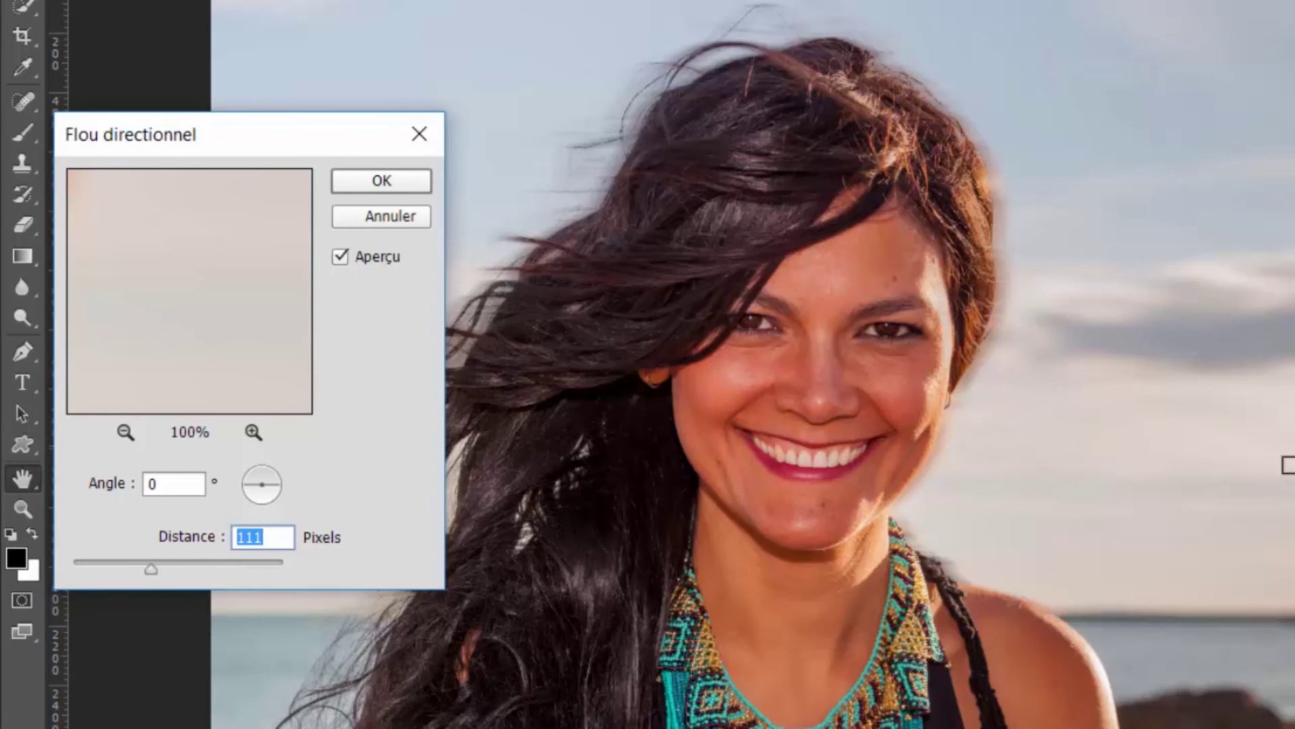
{"action": "mouse_move", "coordinate": [151, 571]}
{"action": "left_mouse_down"}
{"action": "mouse_move", "coordinate": [172, 571]}
{"action": "mouse_move", "coordinate": [152, 572]}
{"action": "left_mouse_up"}
{"action": "left_click_drag", "start_coordinate": [159, 579], "coordinate": [170, 578]}
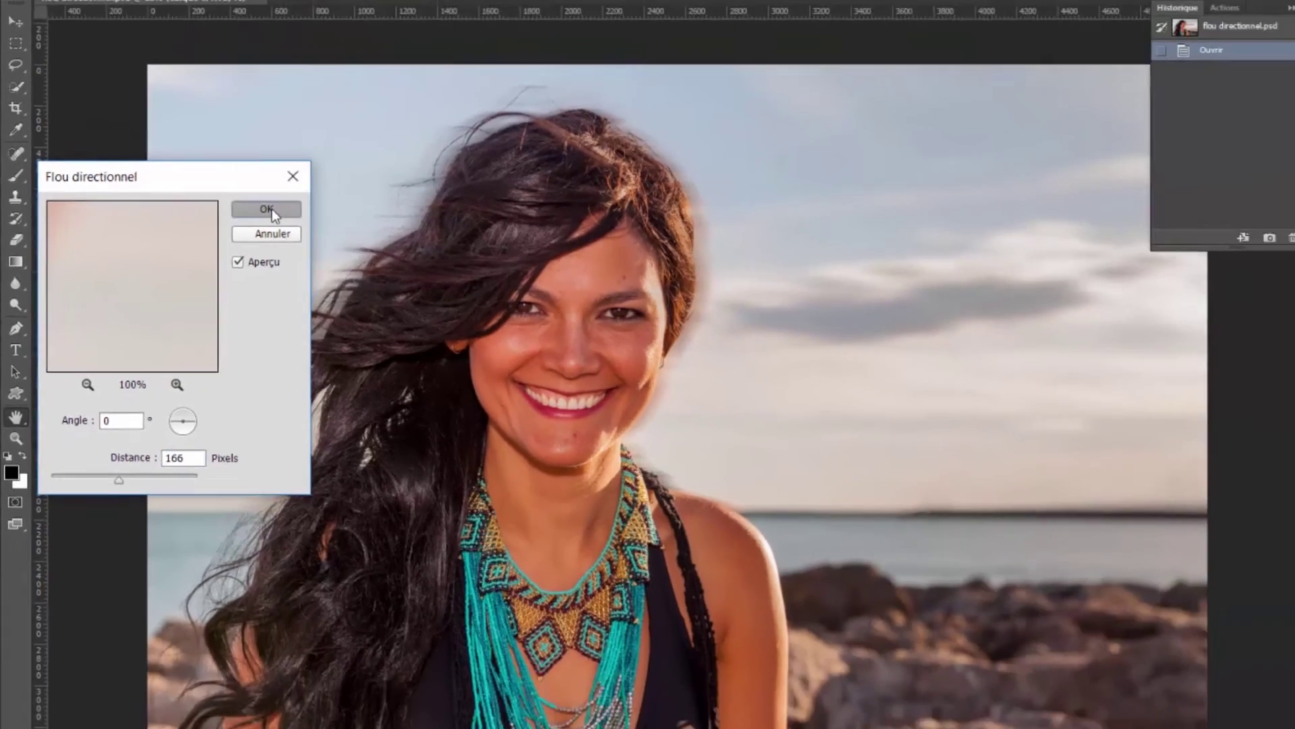
{"action": "left_click", "coordinate": [349, 189]}
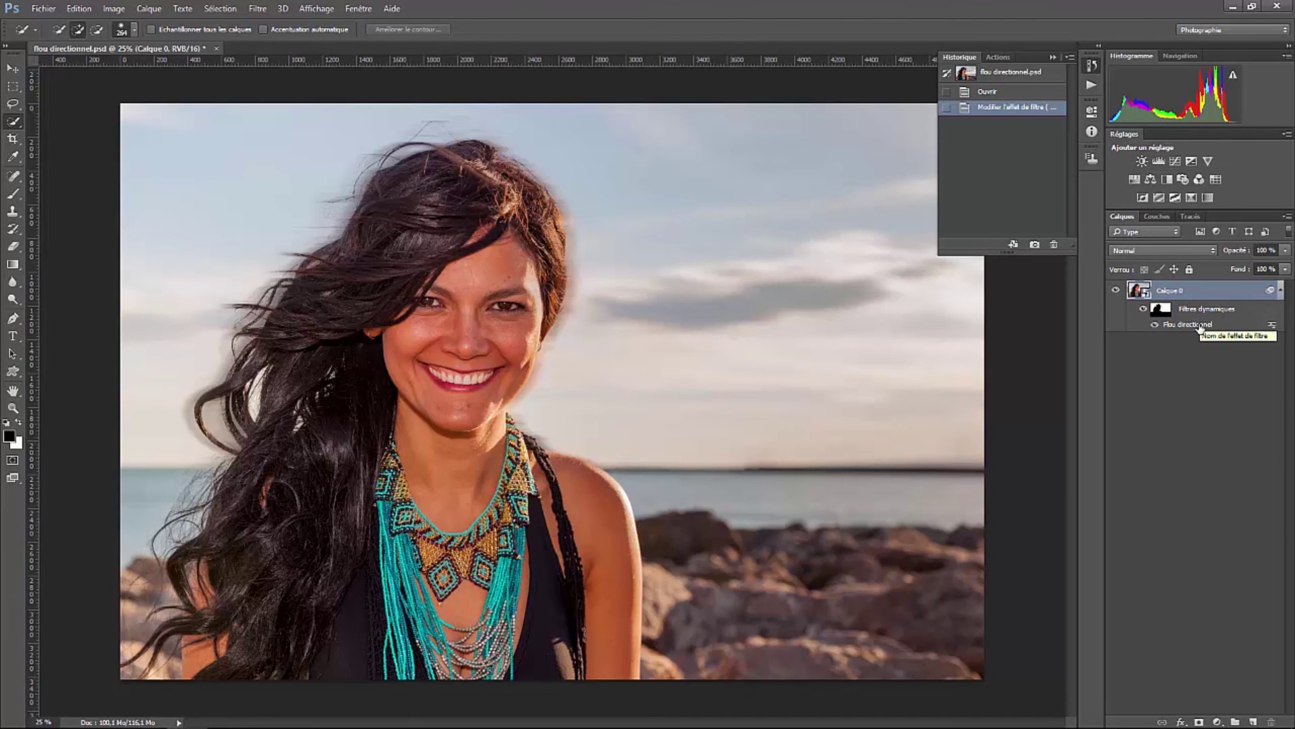
{"action": "left_click", "coordinate": [258, 8]}
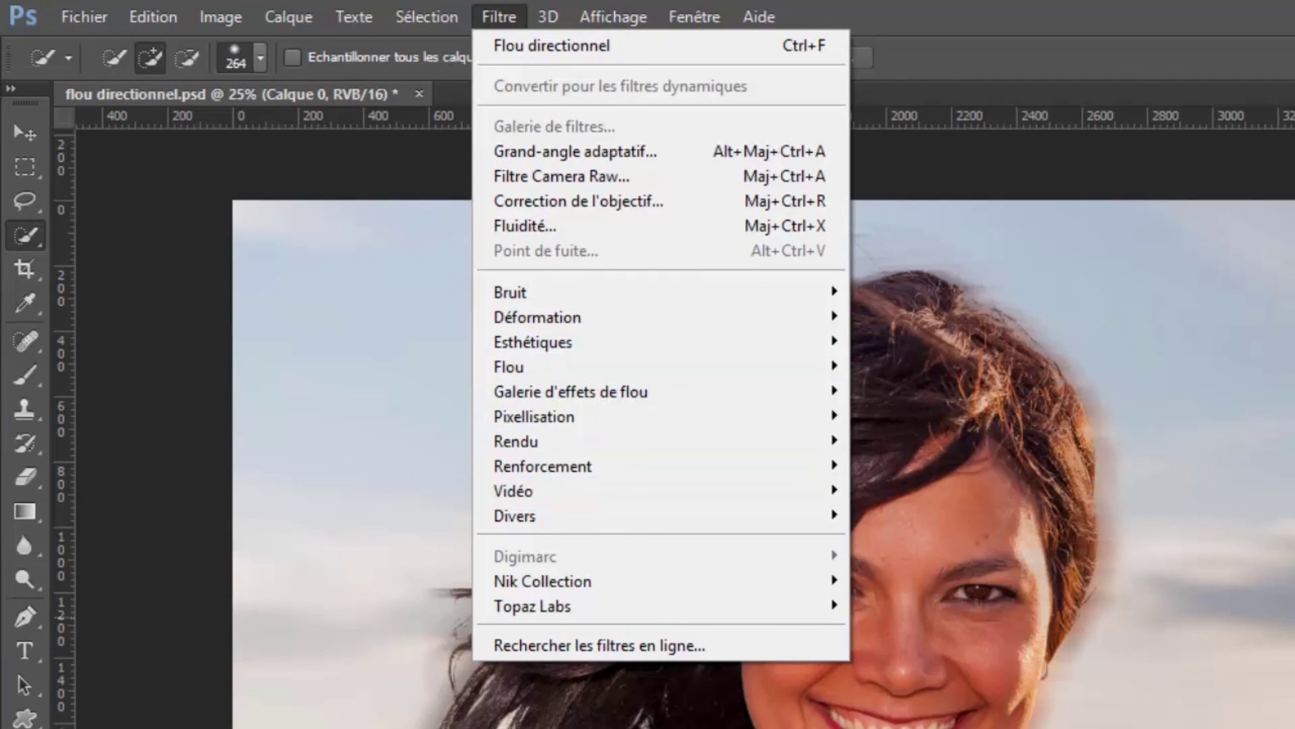
{"action": "key", "text": "Escape"}
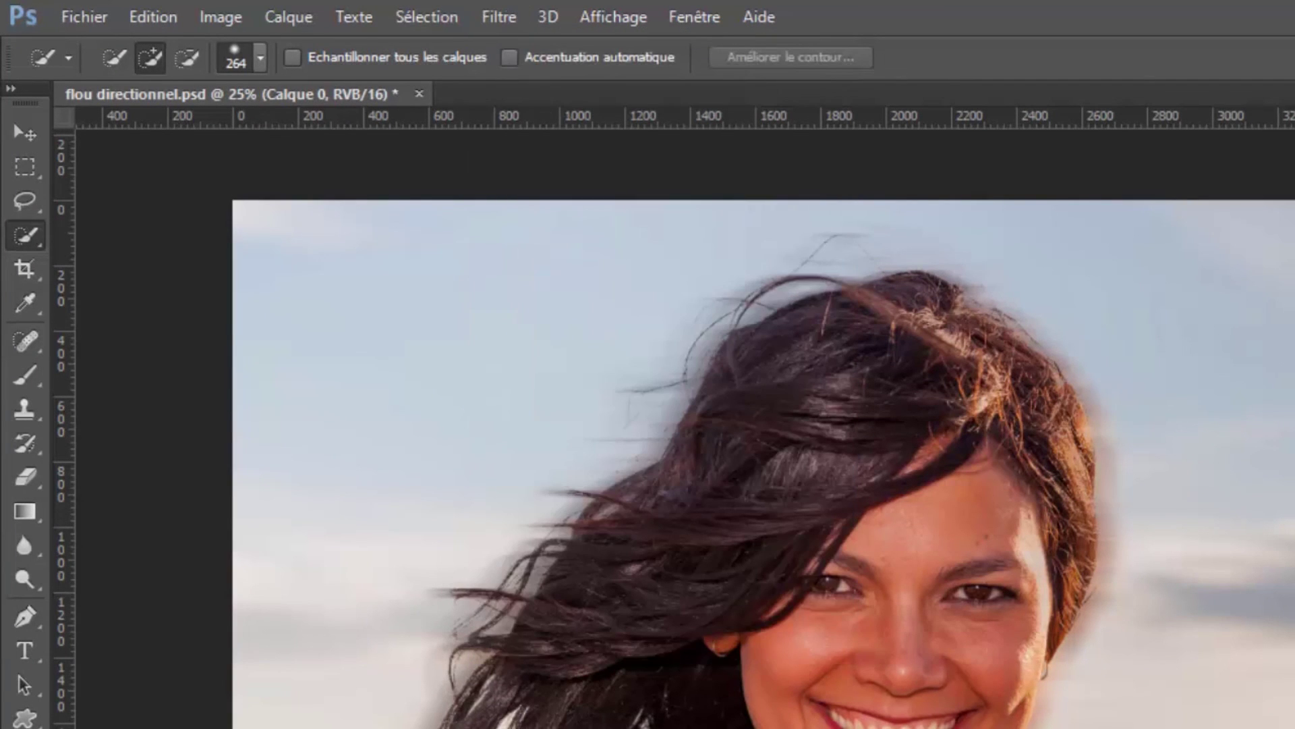